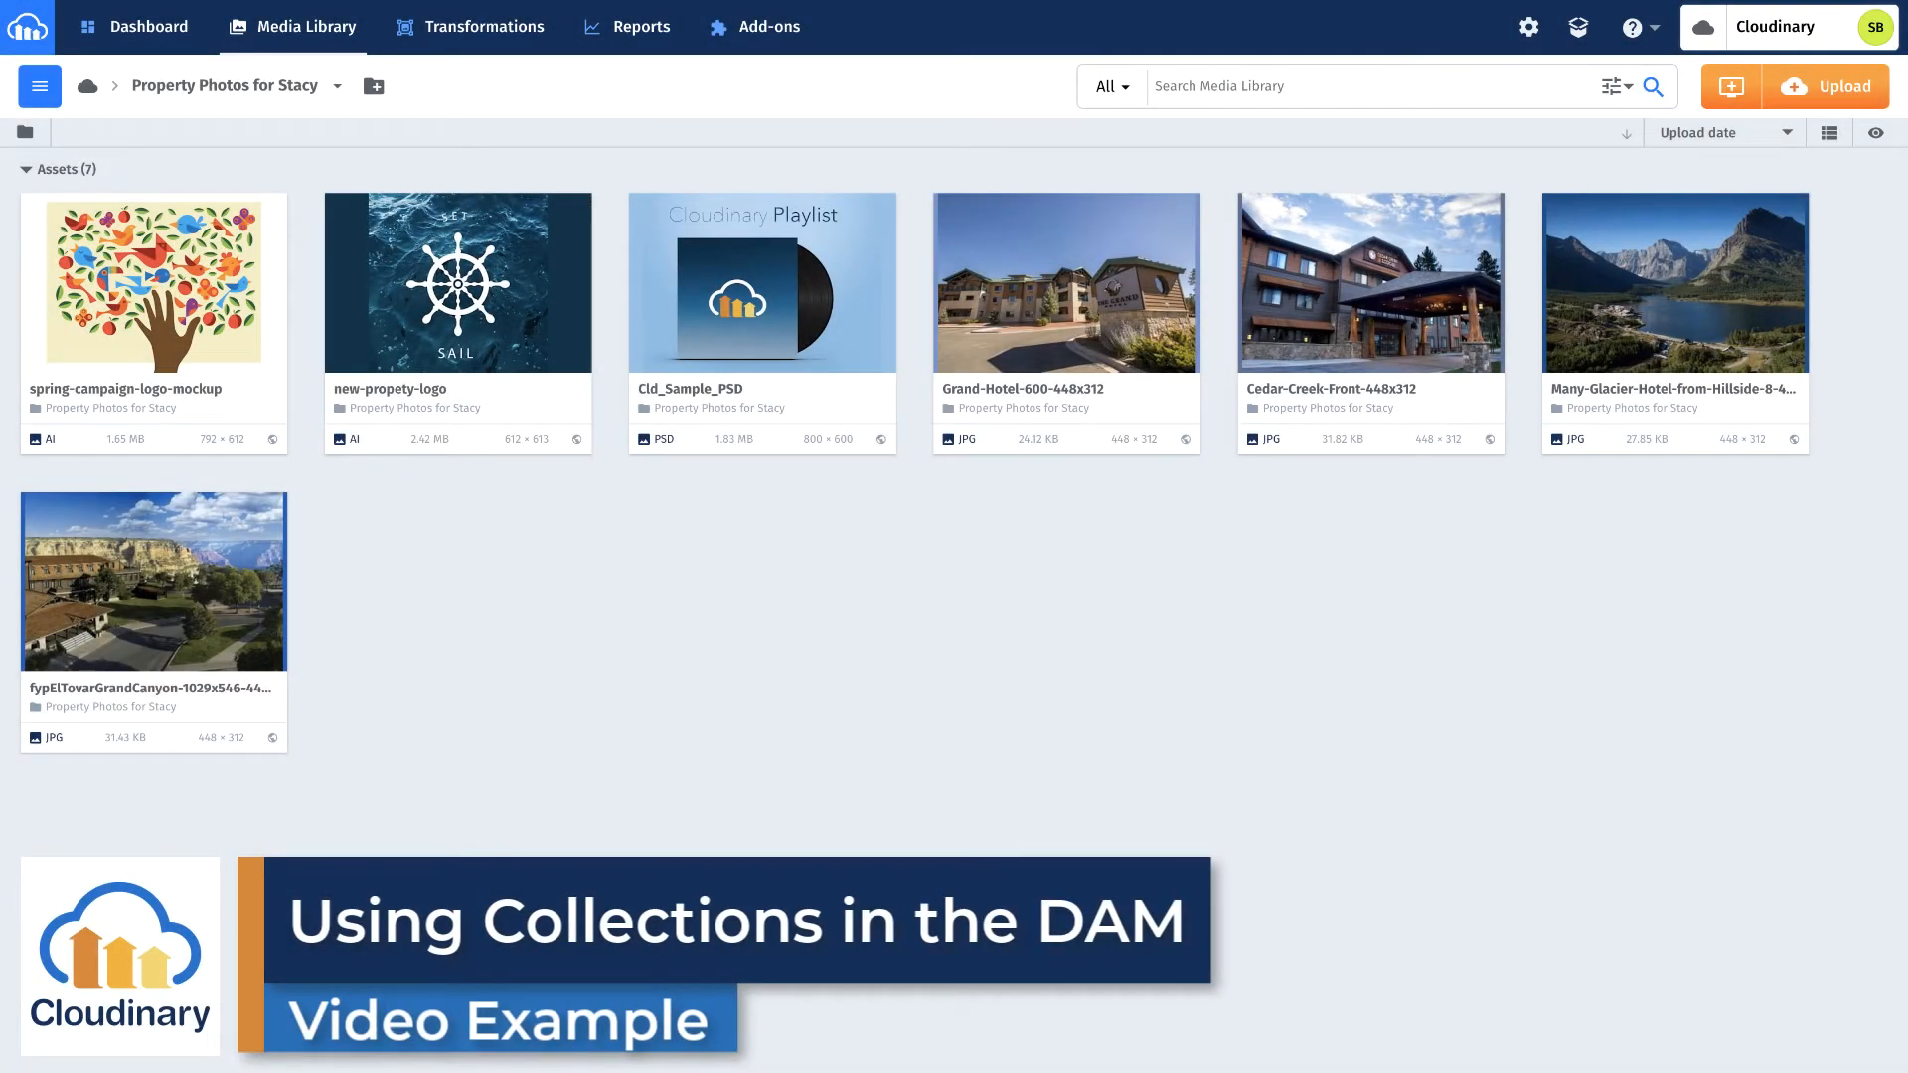
- Select the Grand-Hotel, Cedar-Creek, Many-Glacier and Grand Canyon photos
left_click(958, 217)
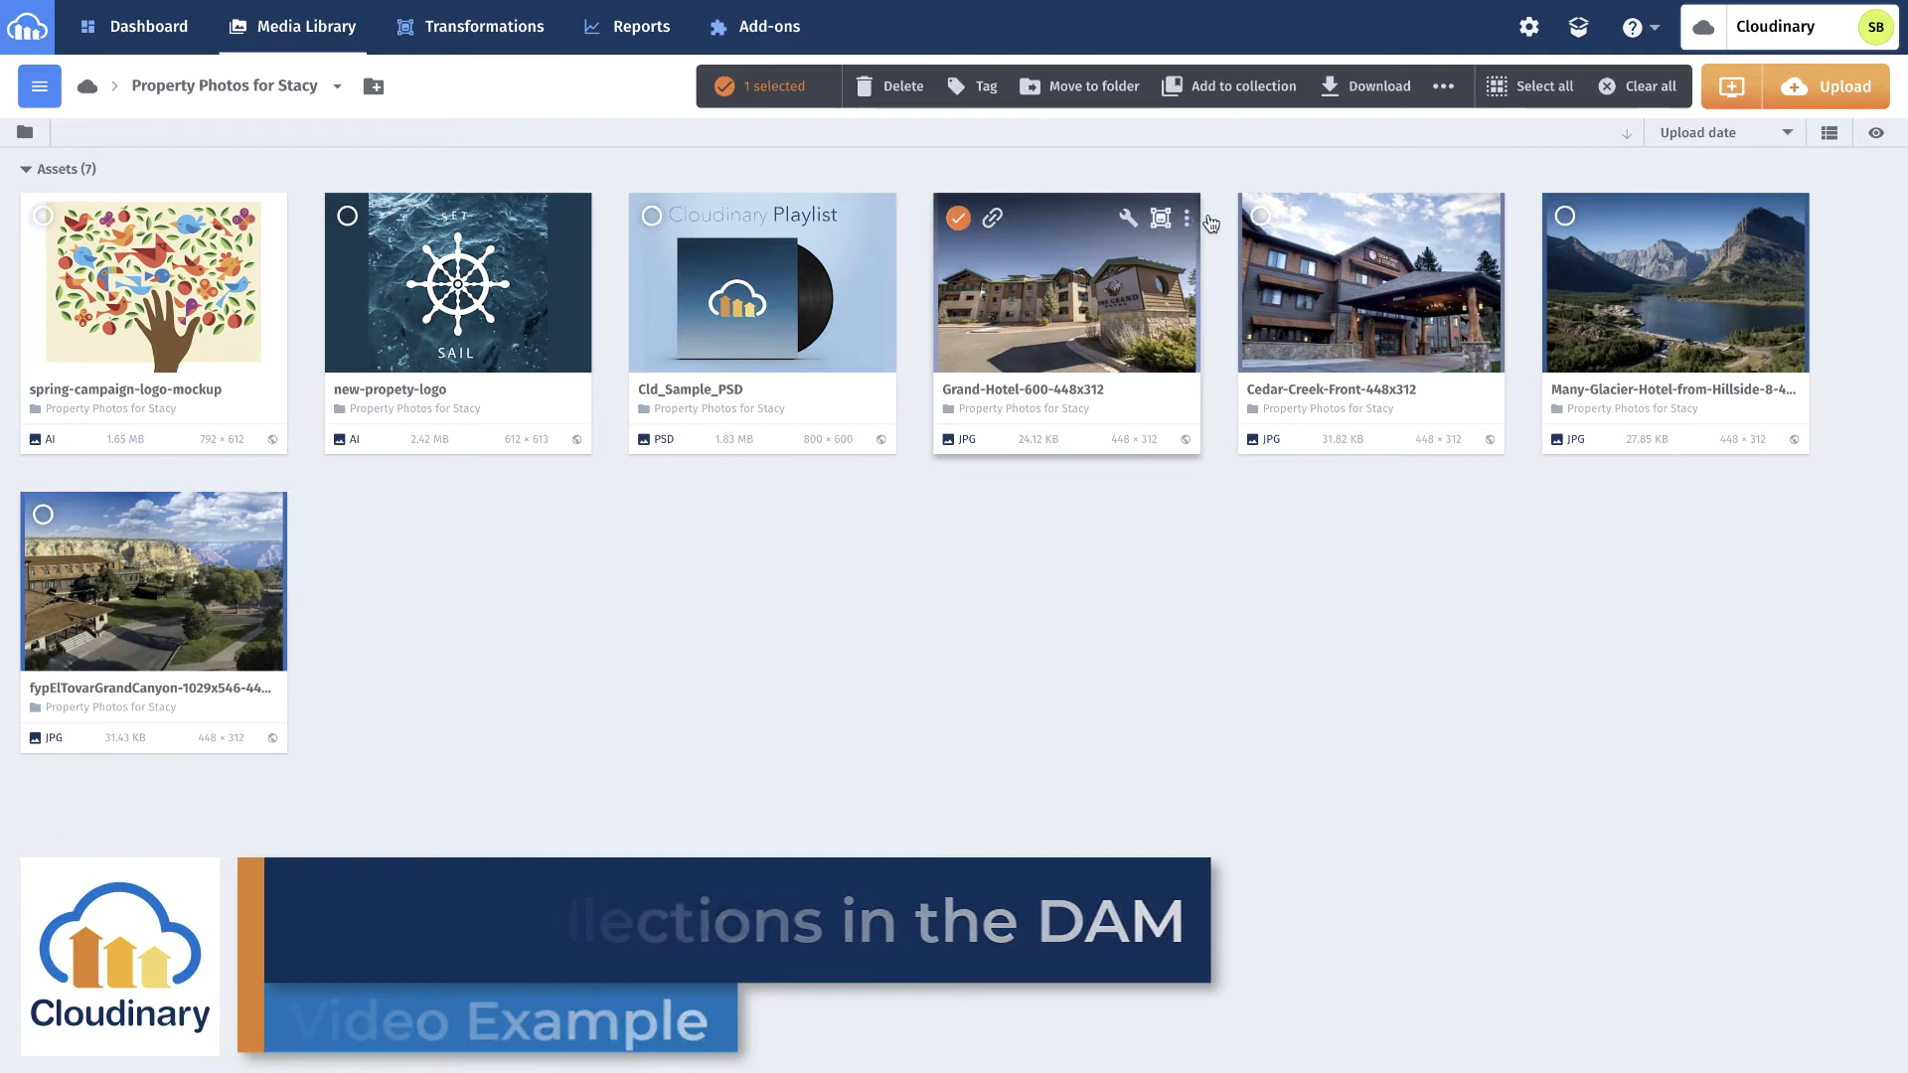
left_click(1261, 218)
left_click(1567, 217)
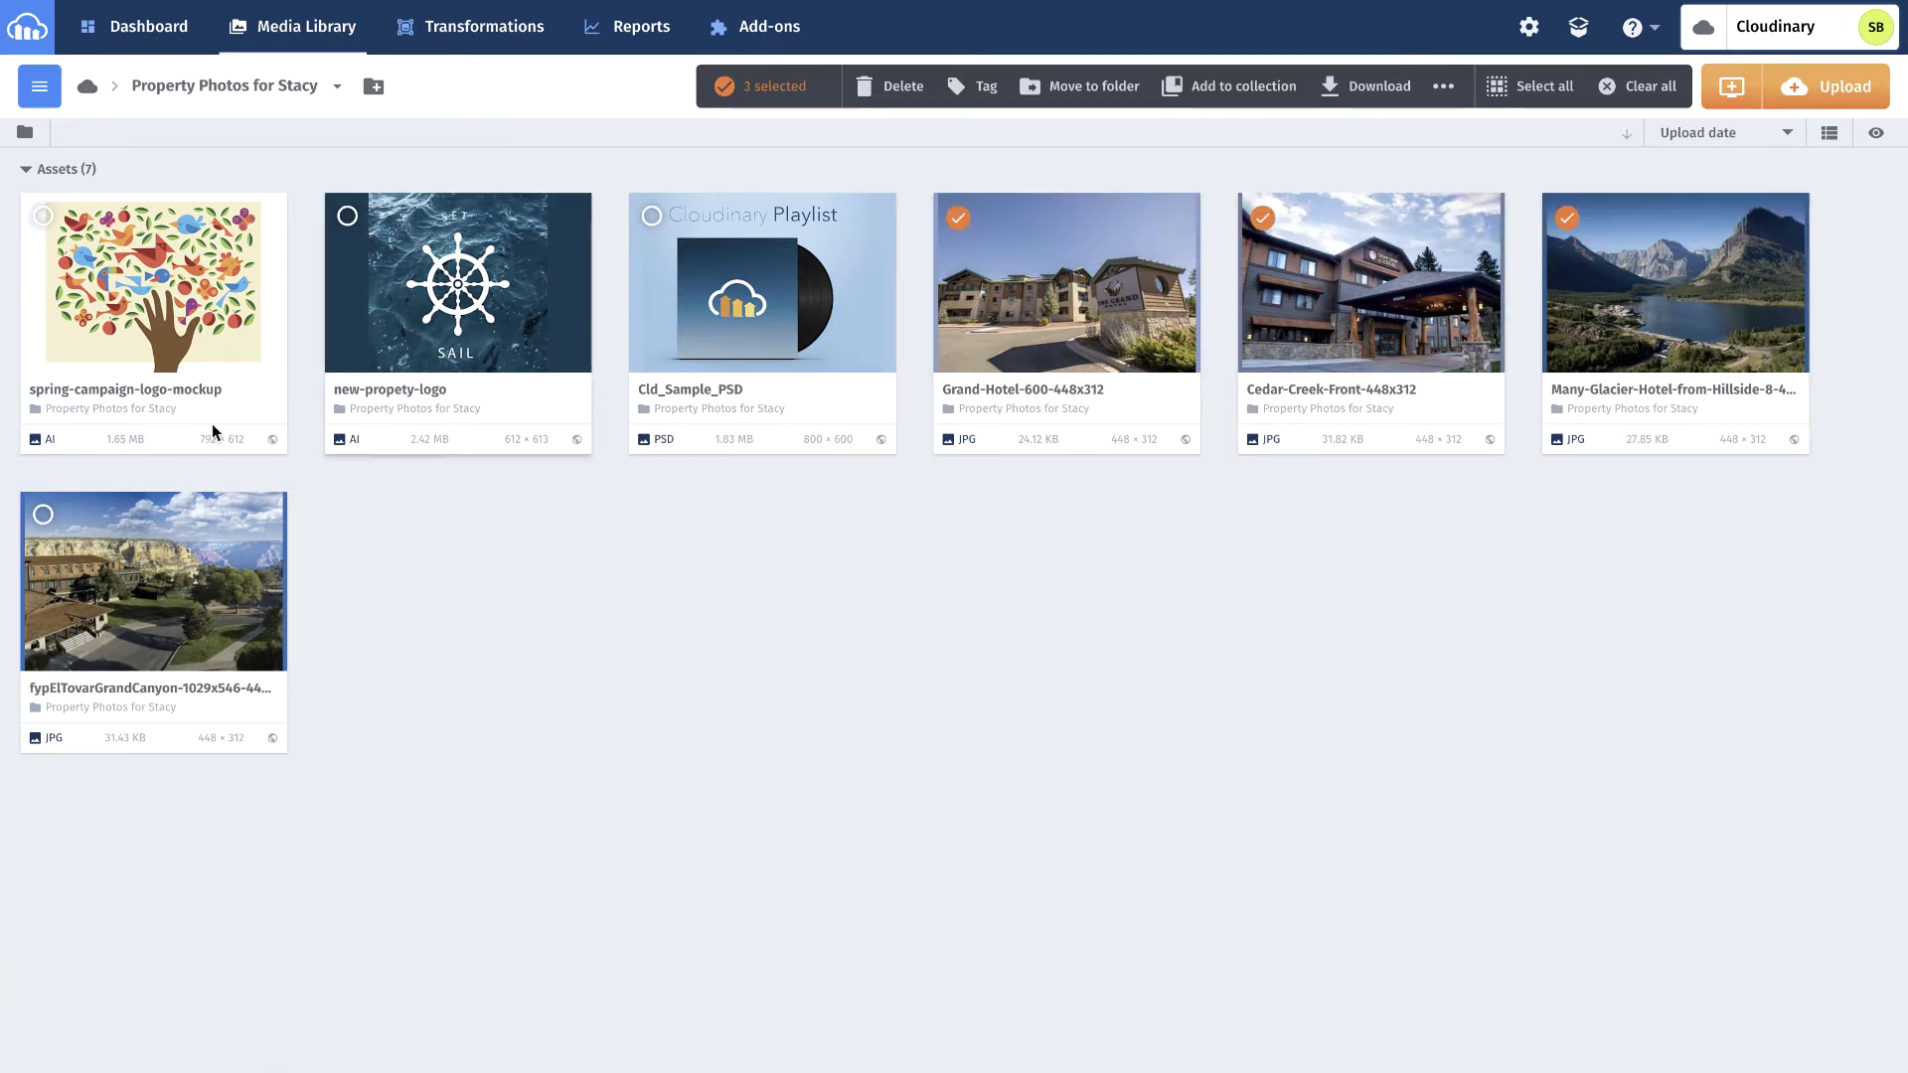
left_click(42, 518)
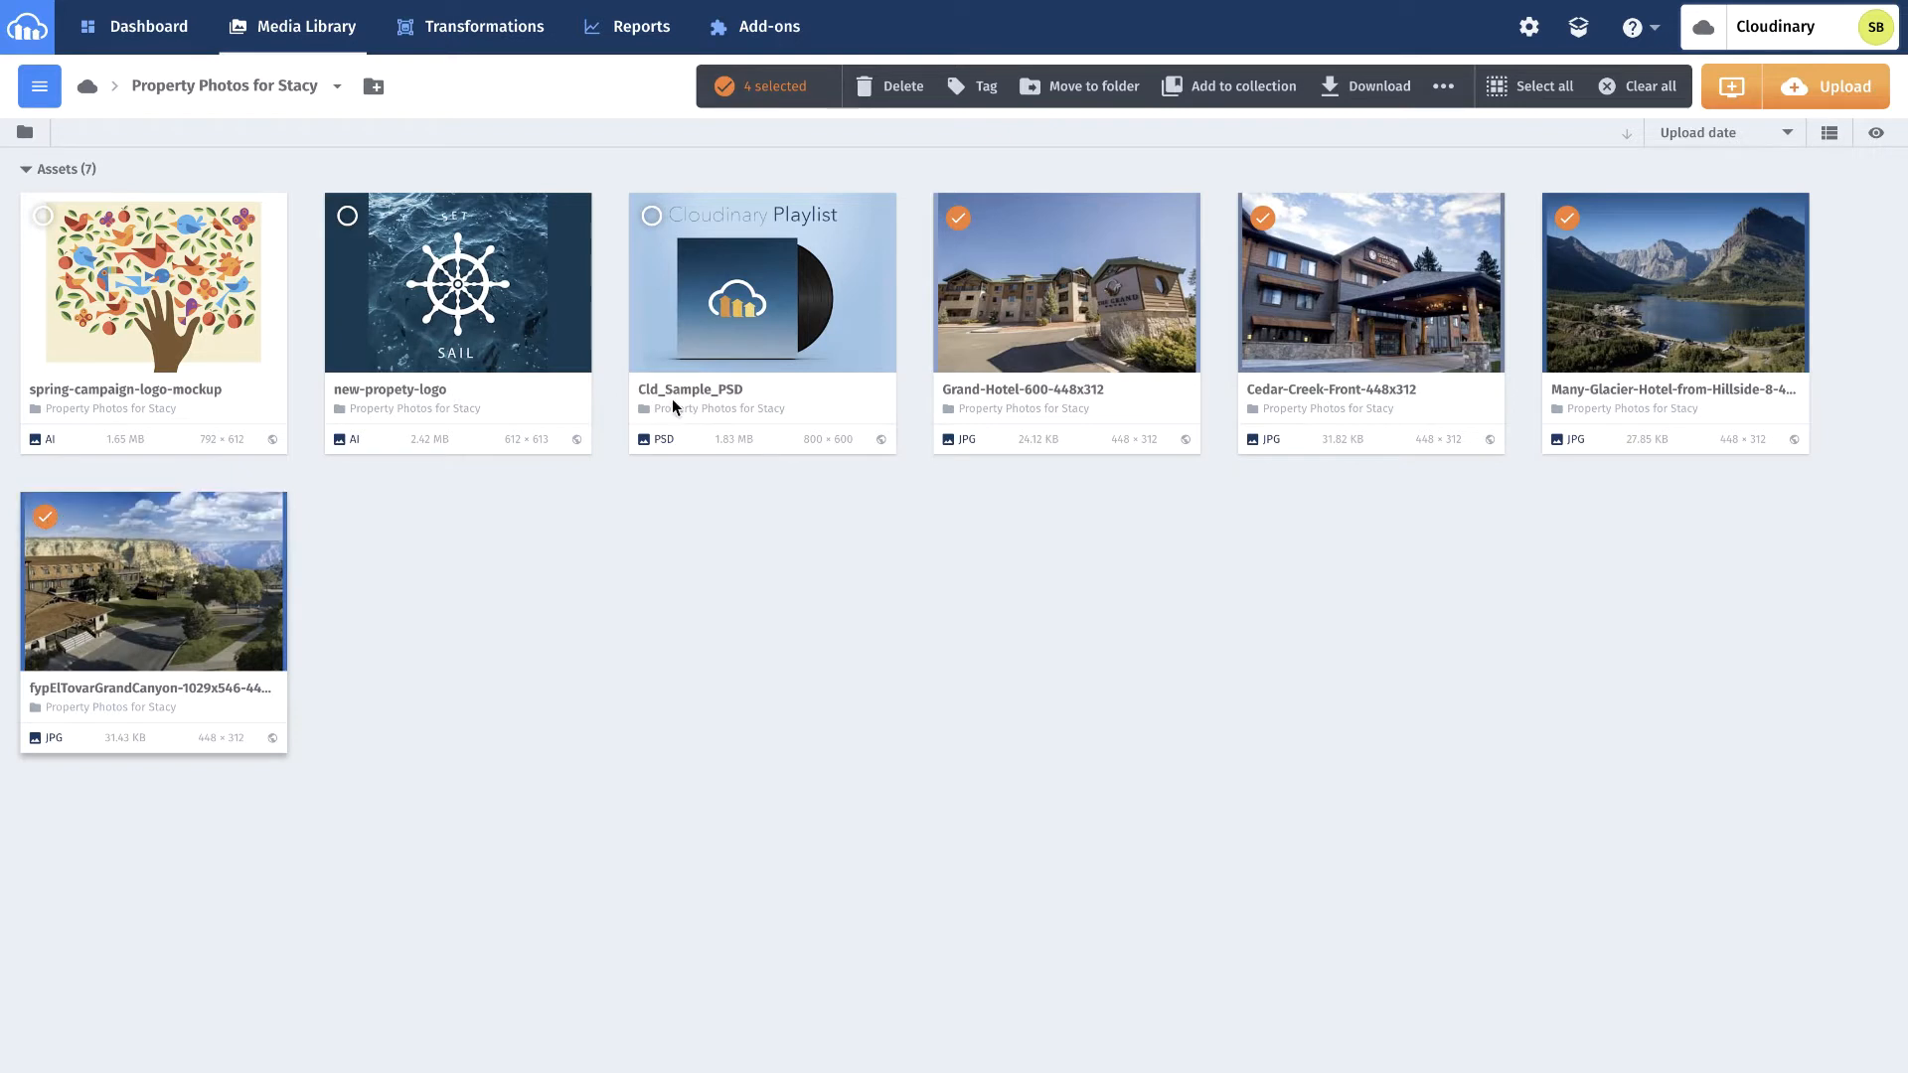
- Add the selected photos to a newly created 'External Partners' collection
left_click(1226, 86)
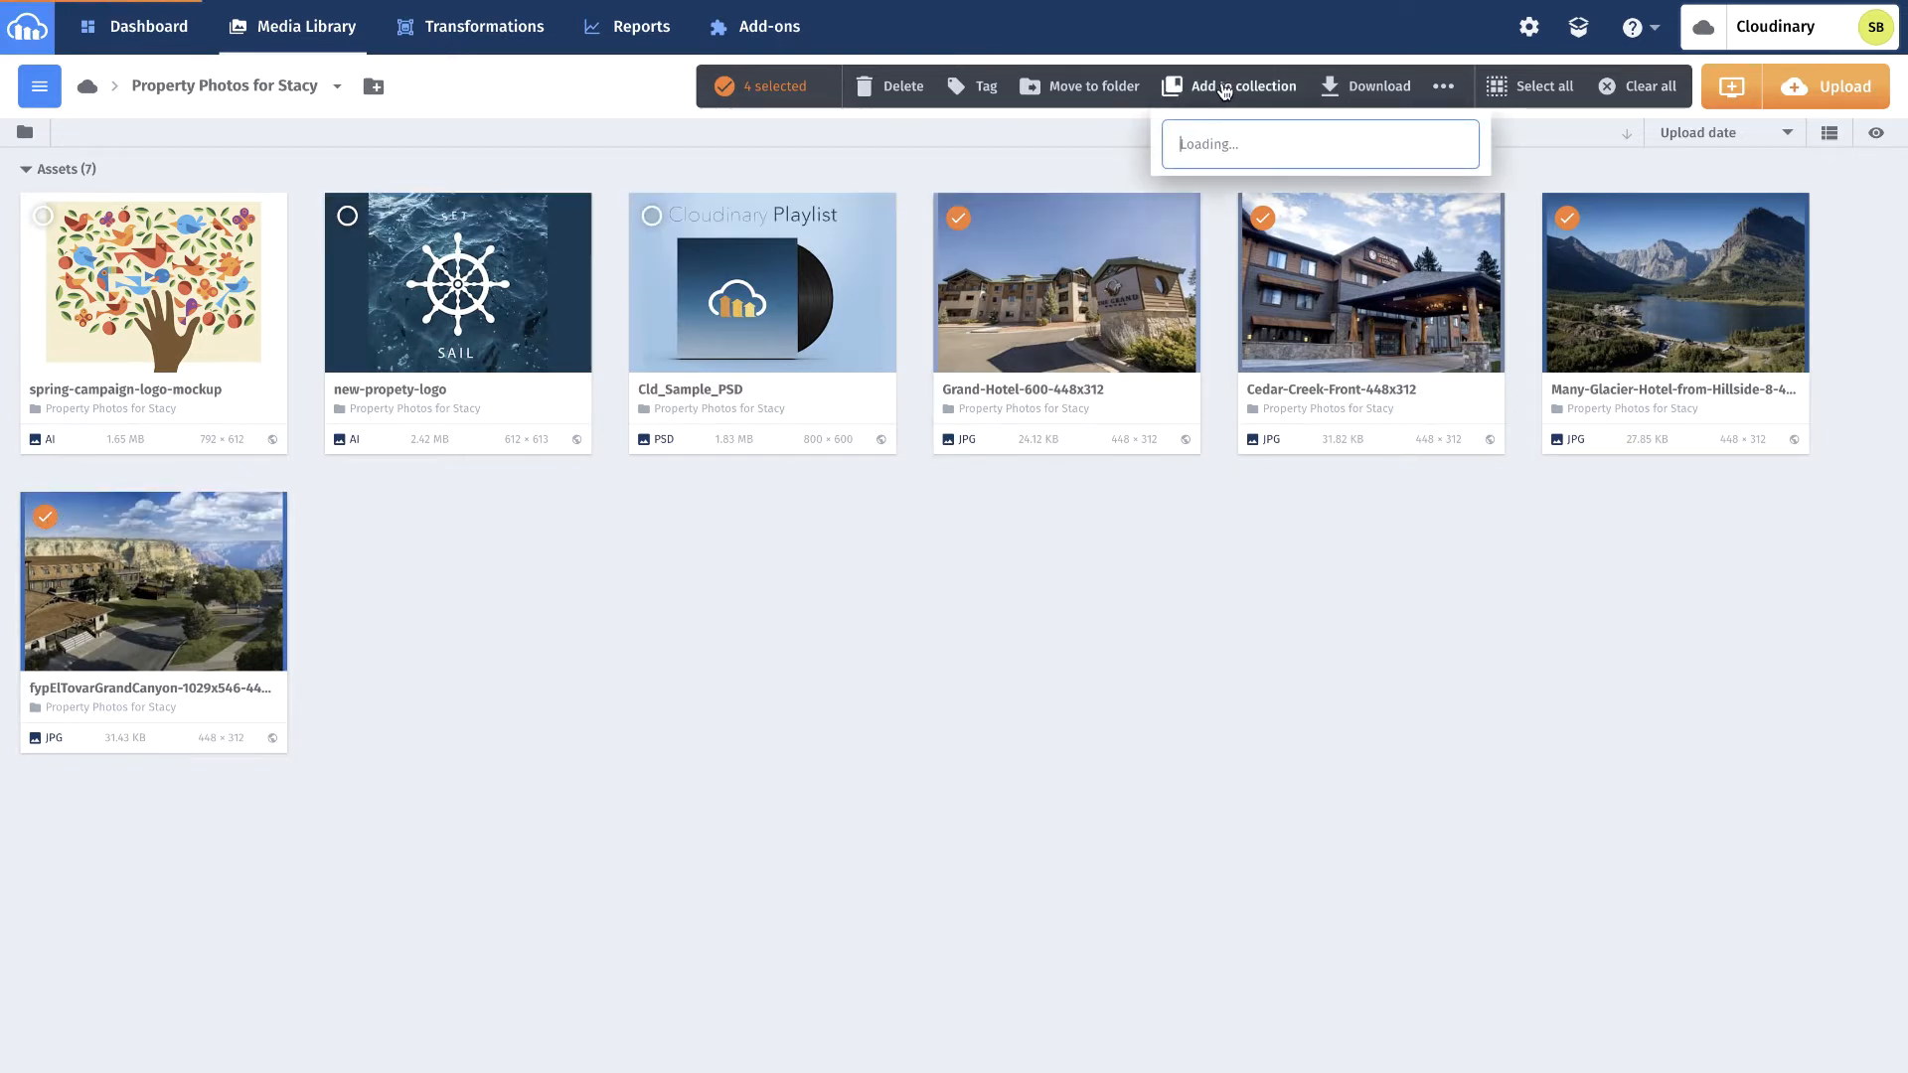
type("External P")
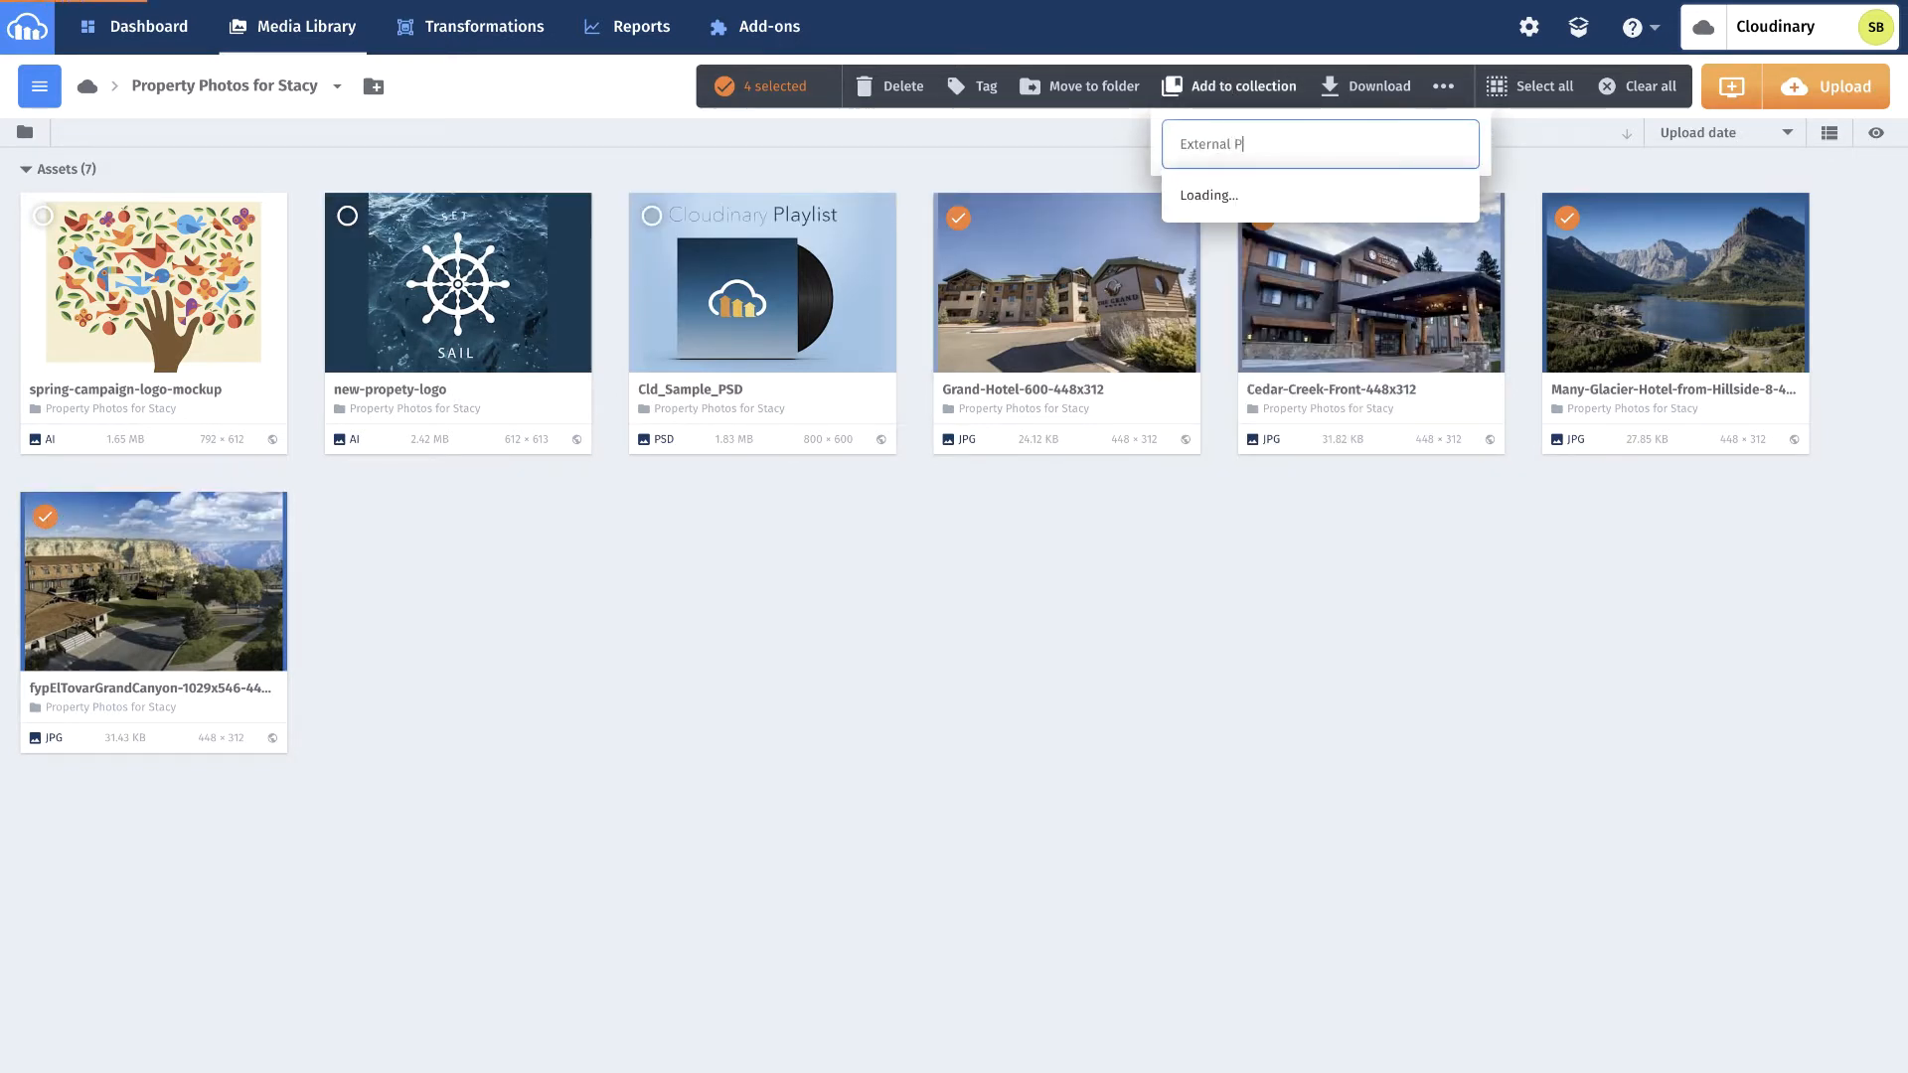
type("artners")
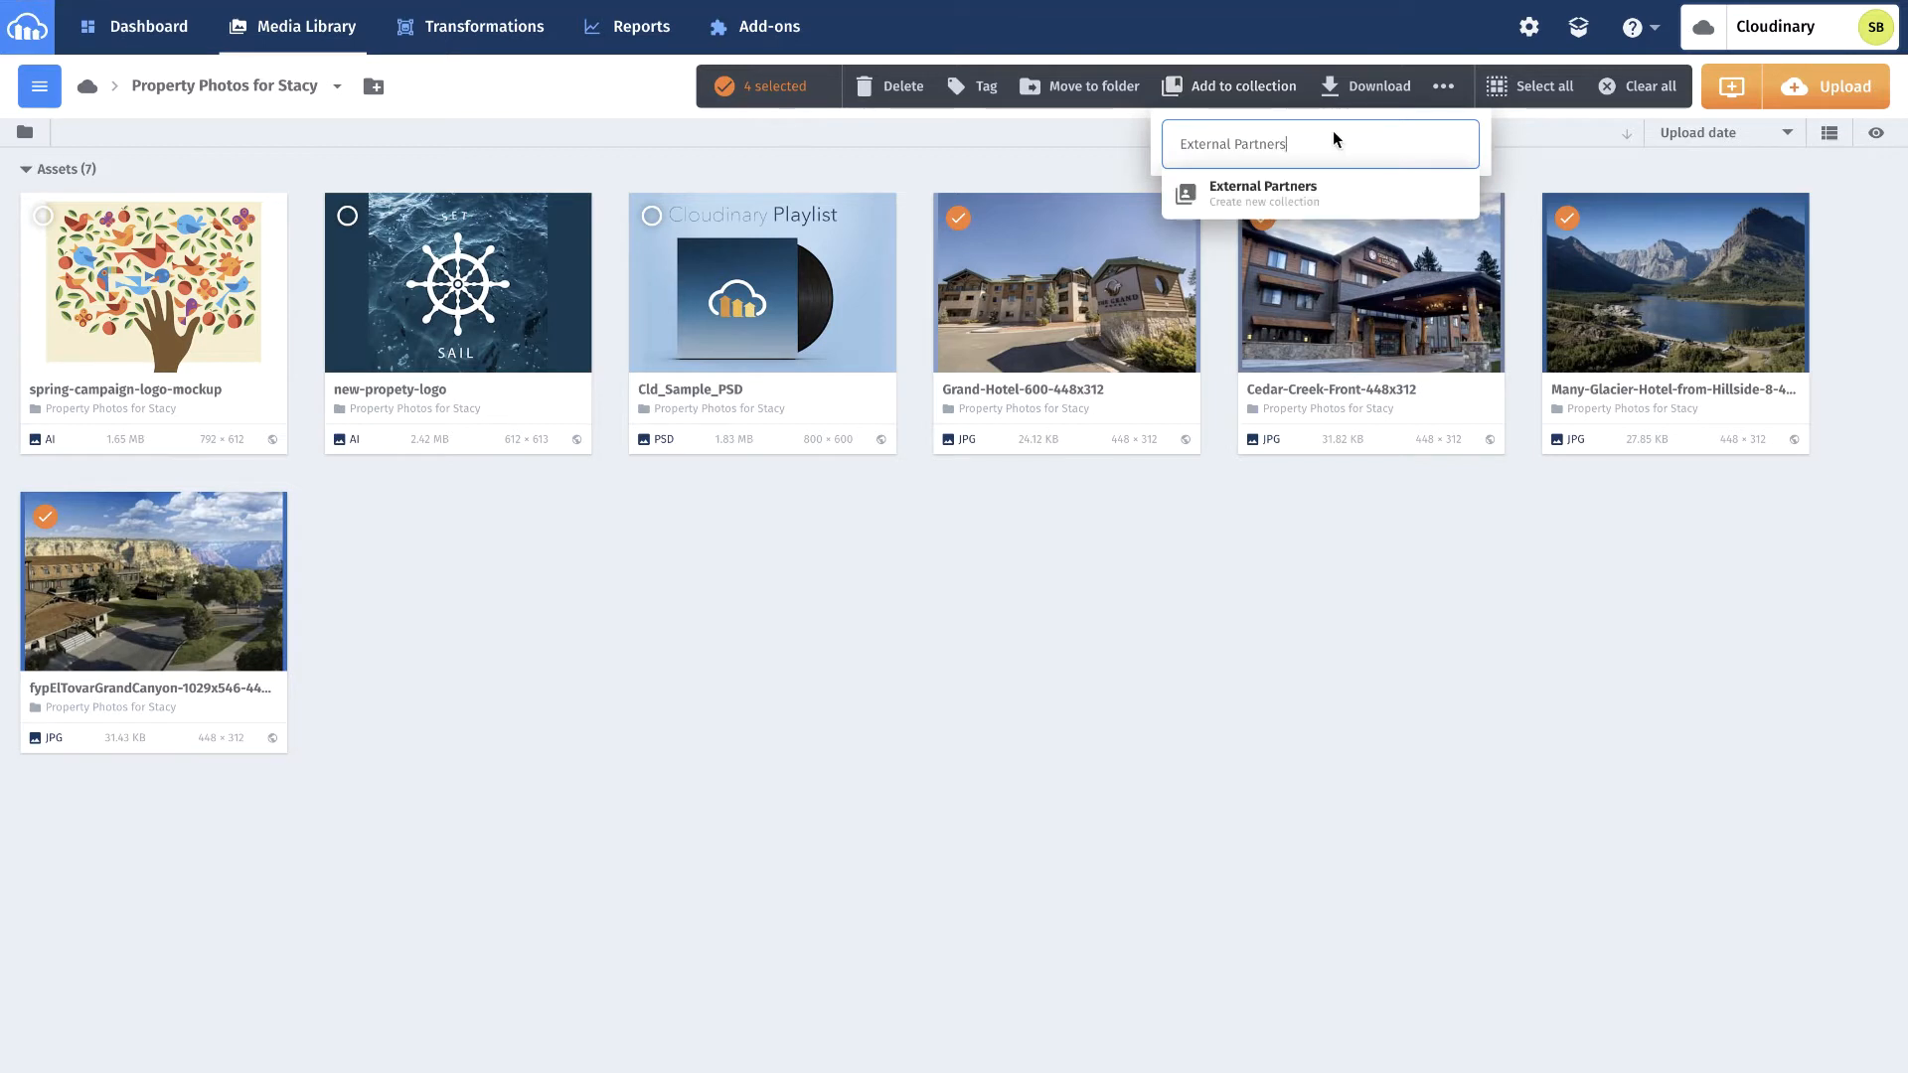
left_click(1367, 201)
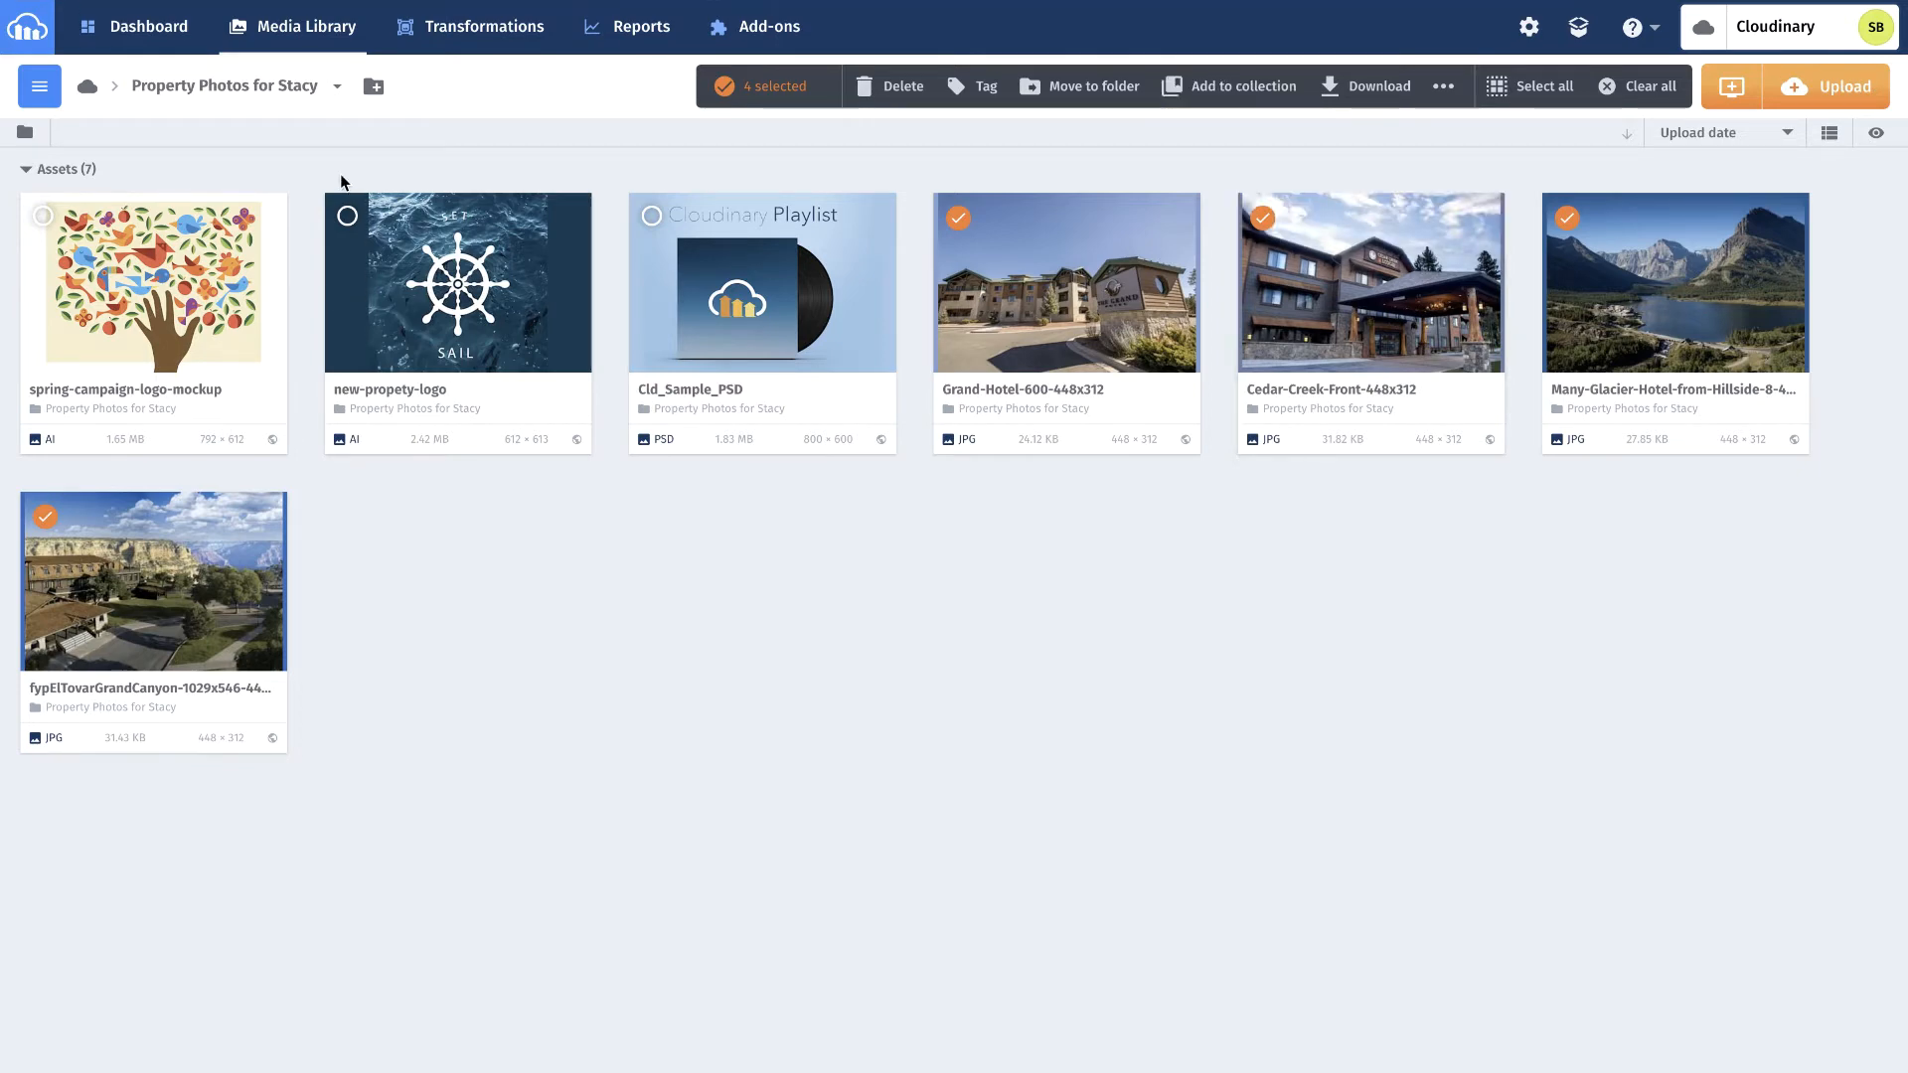
- Share the External Partners collection with the External Partners user group
left_click(38, 86)
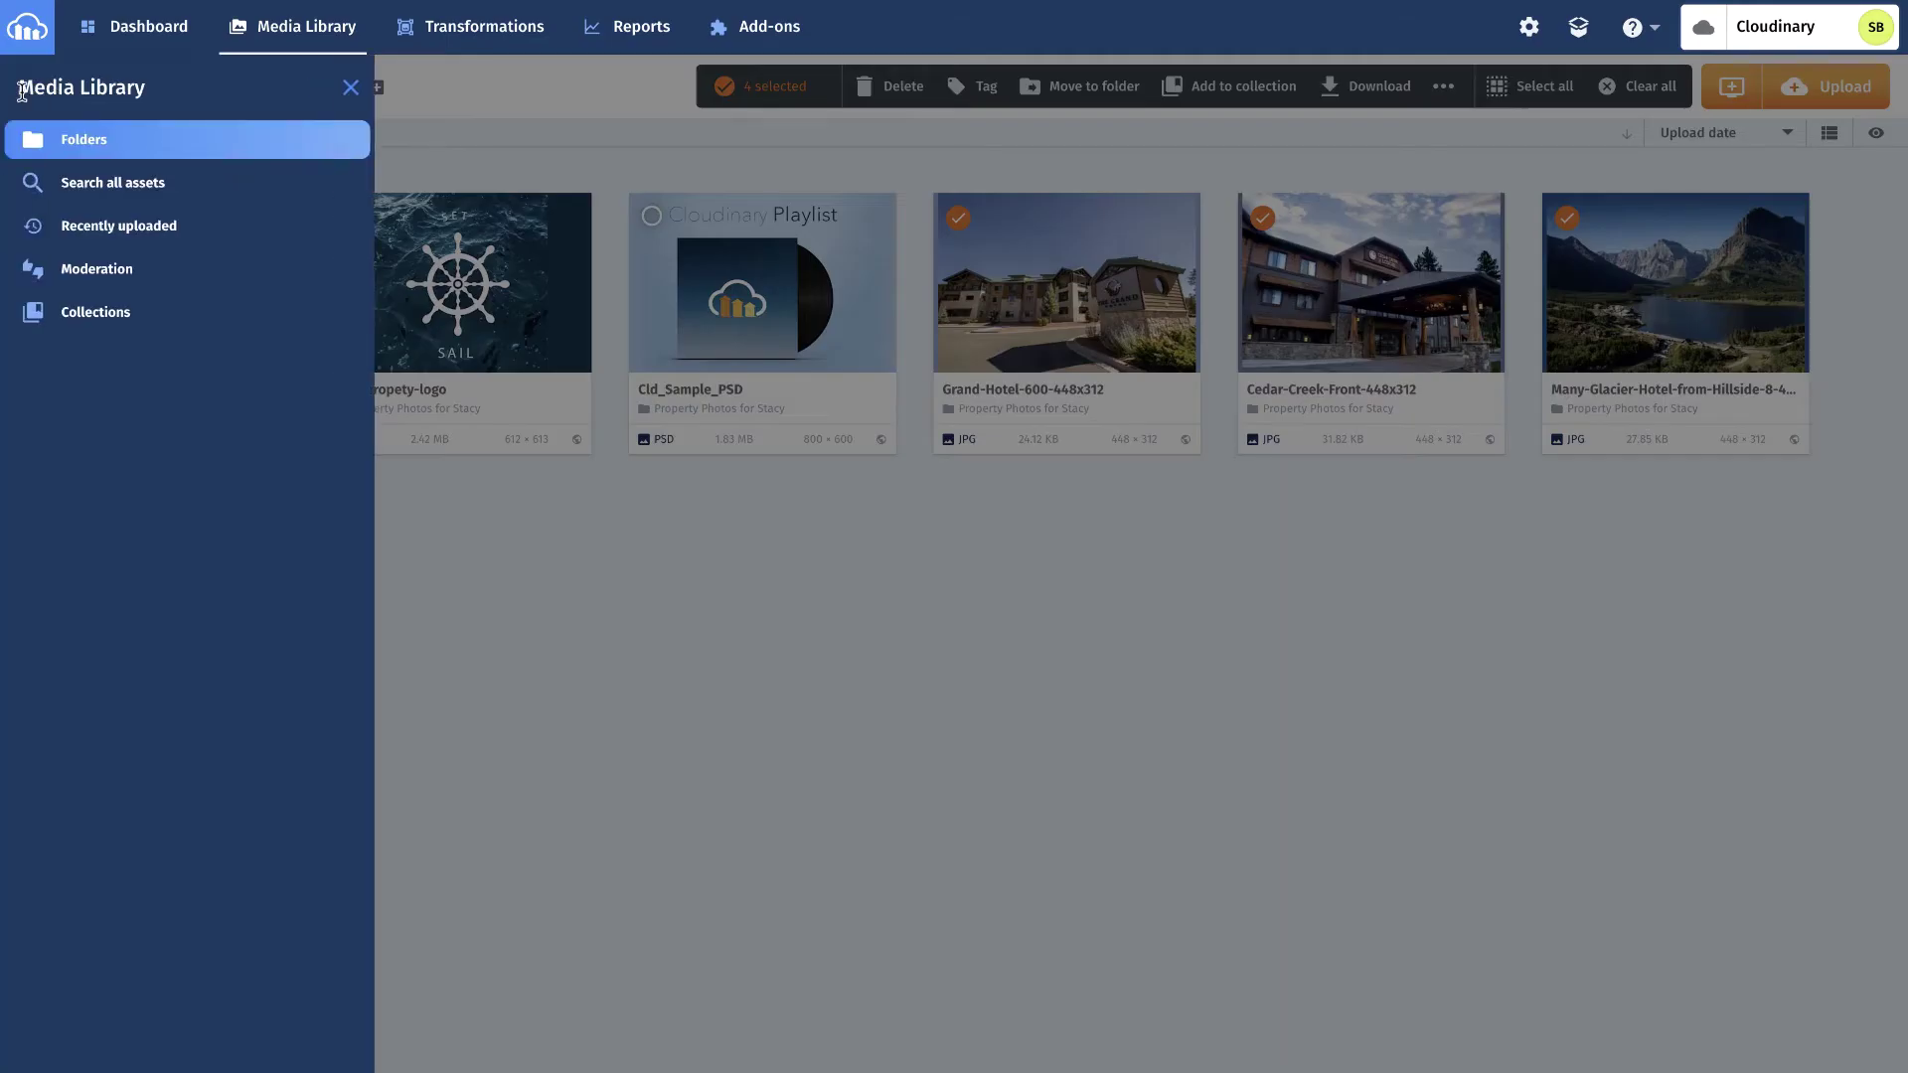
left_click(89, 313)
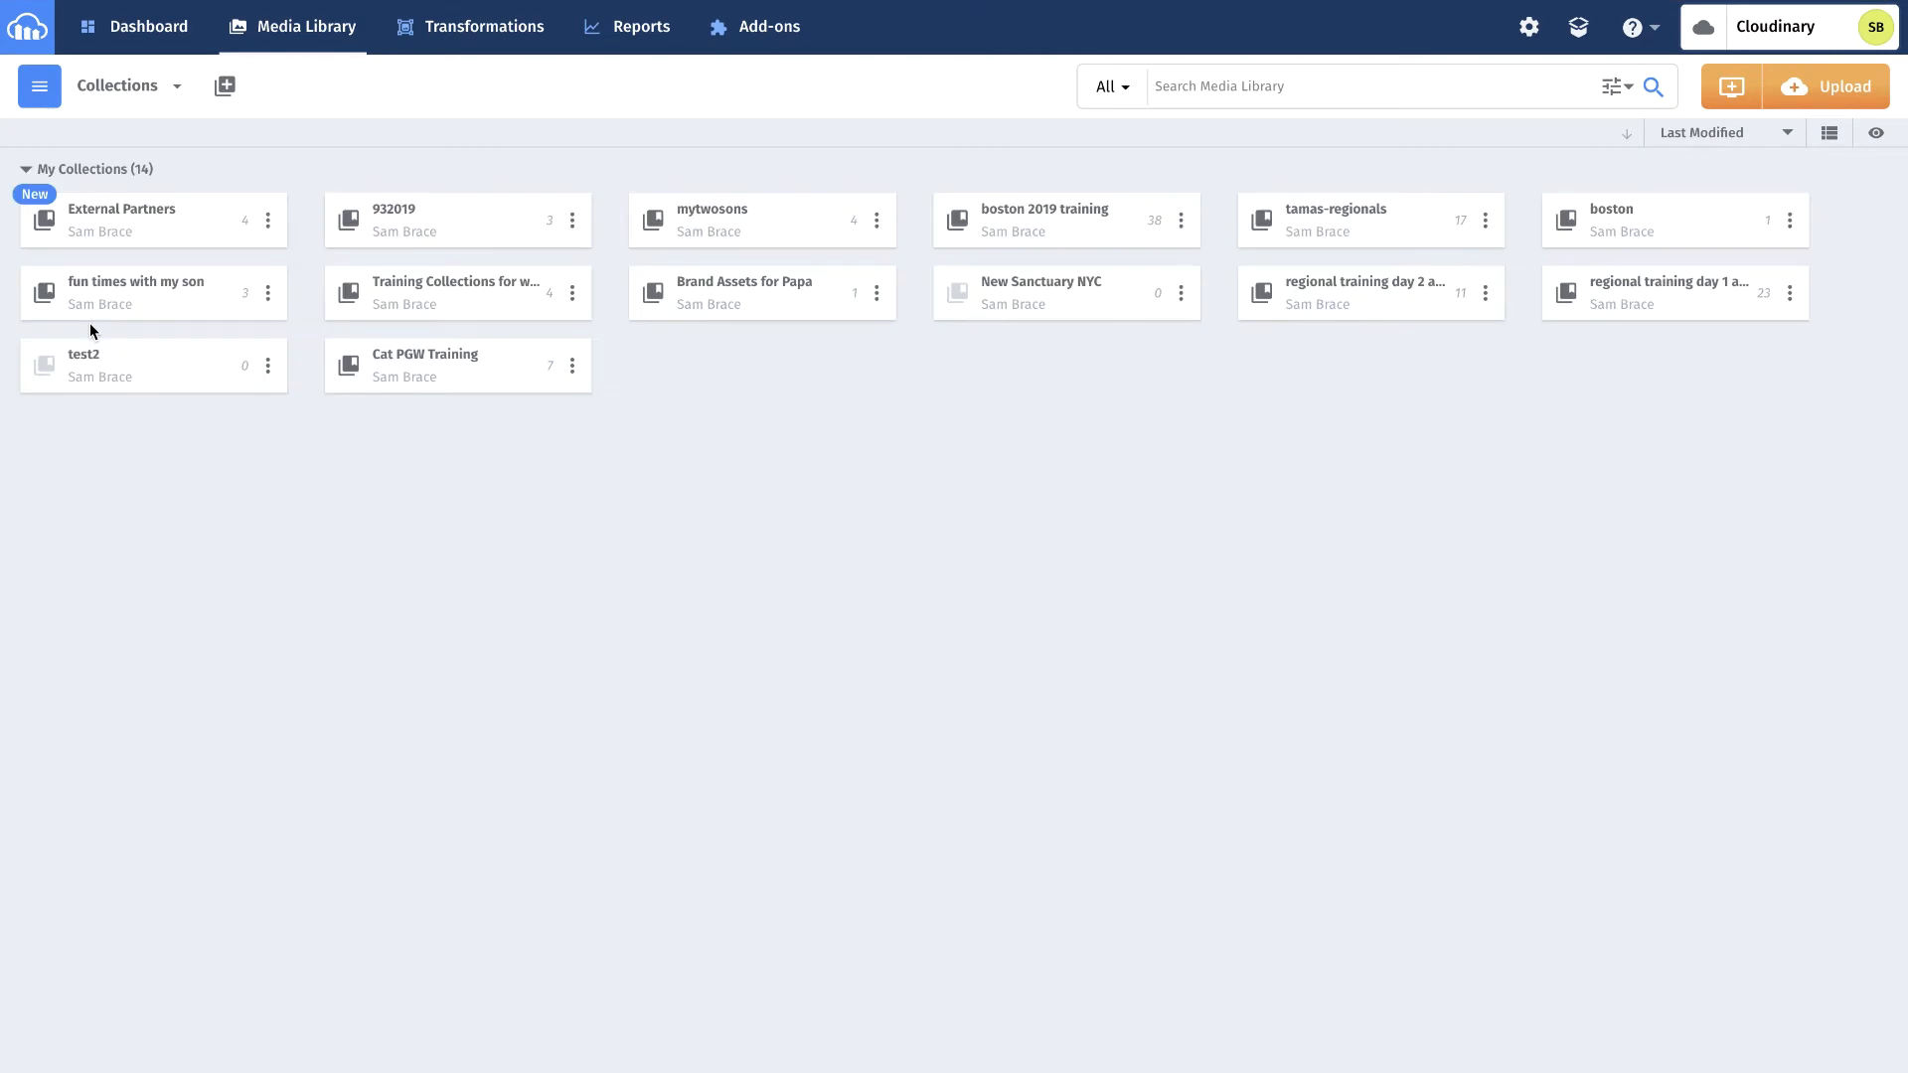
left_click(267, 222)
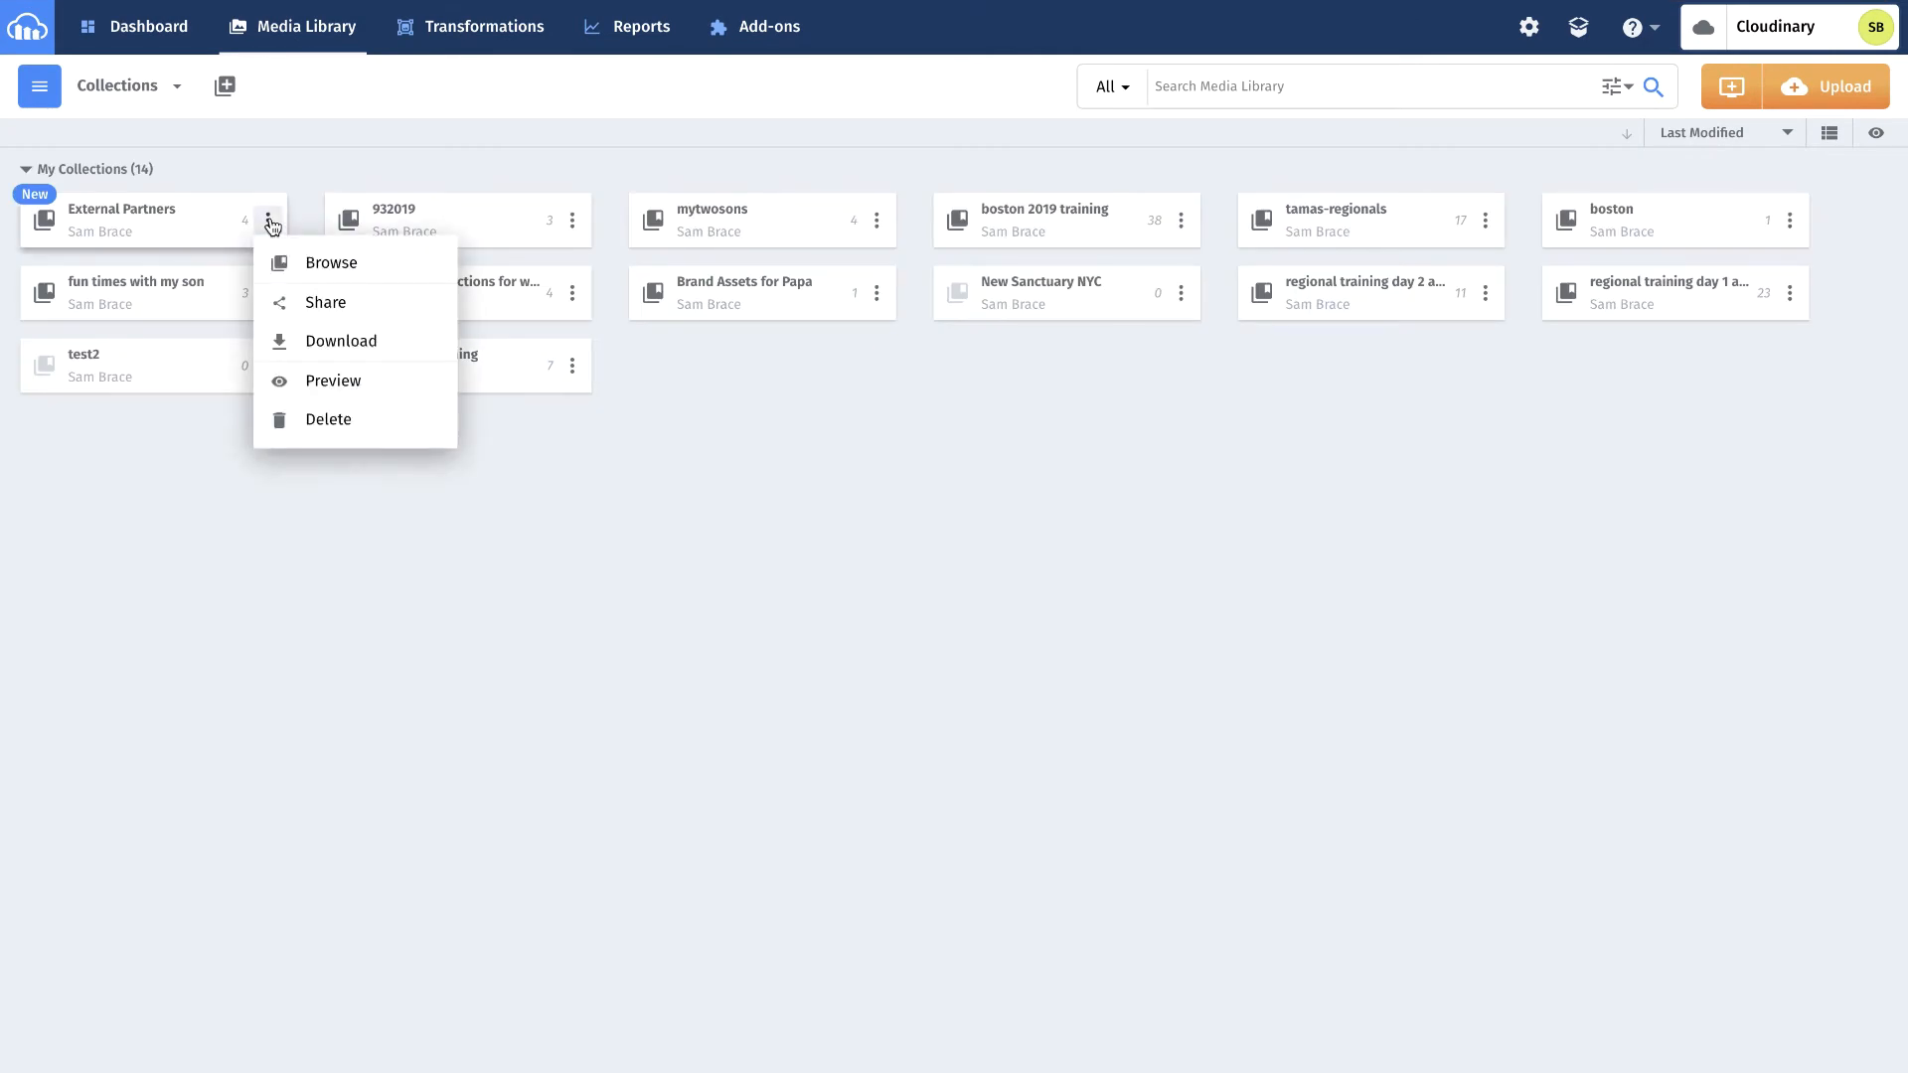
left_click(320, 301)
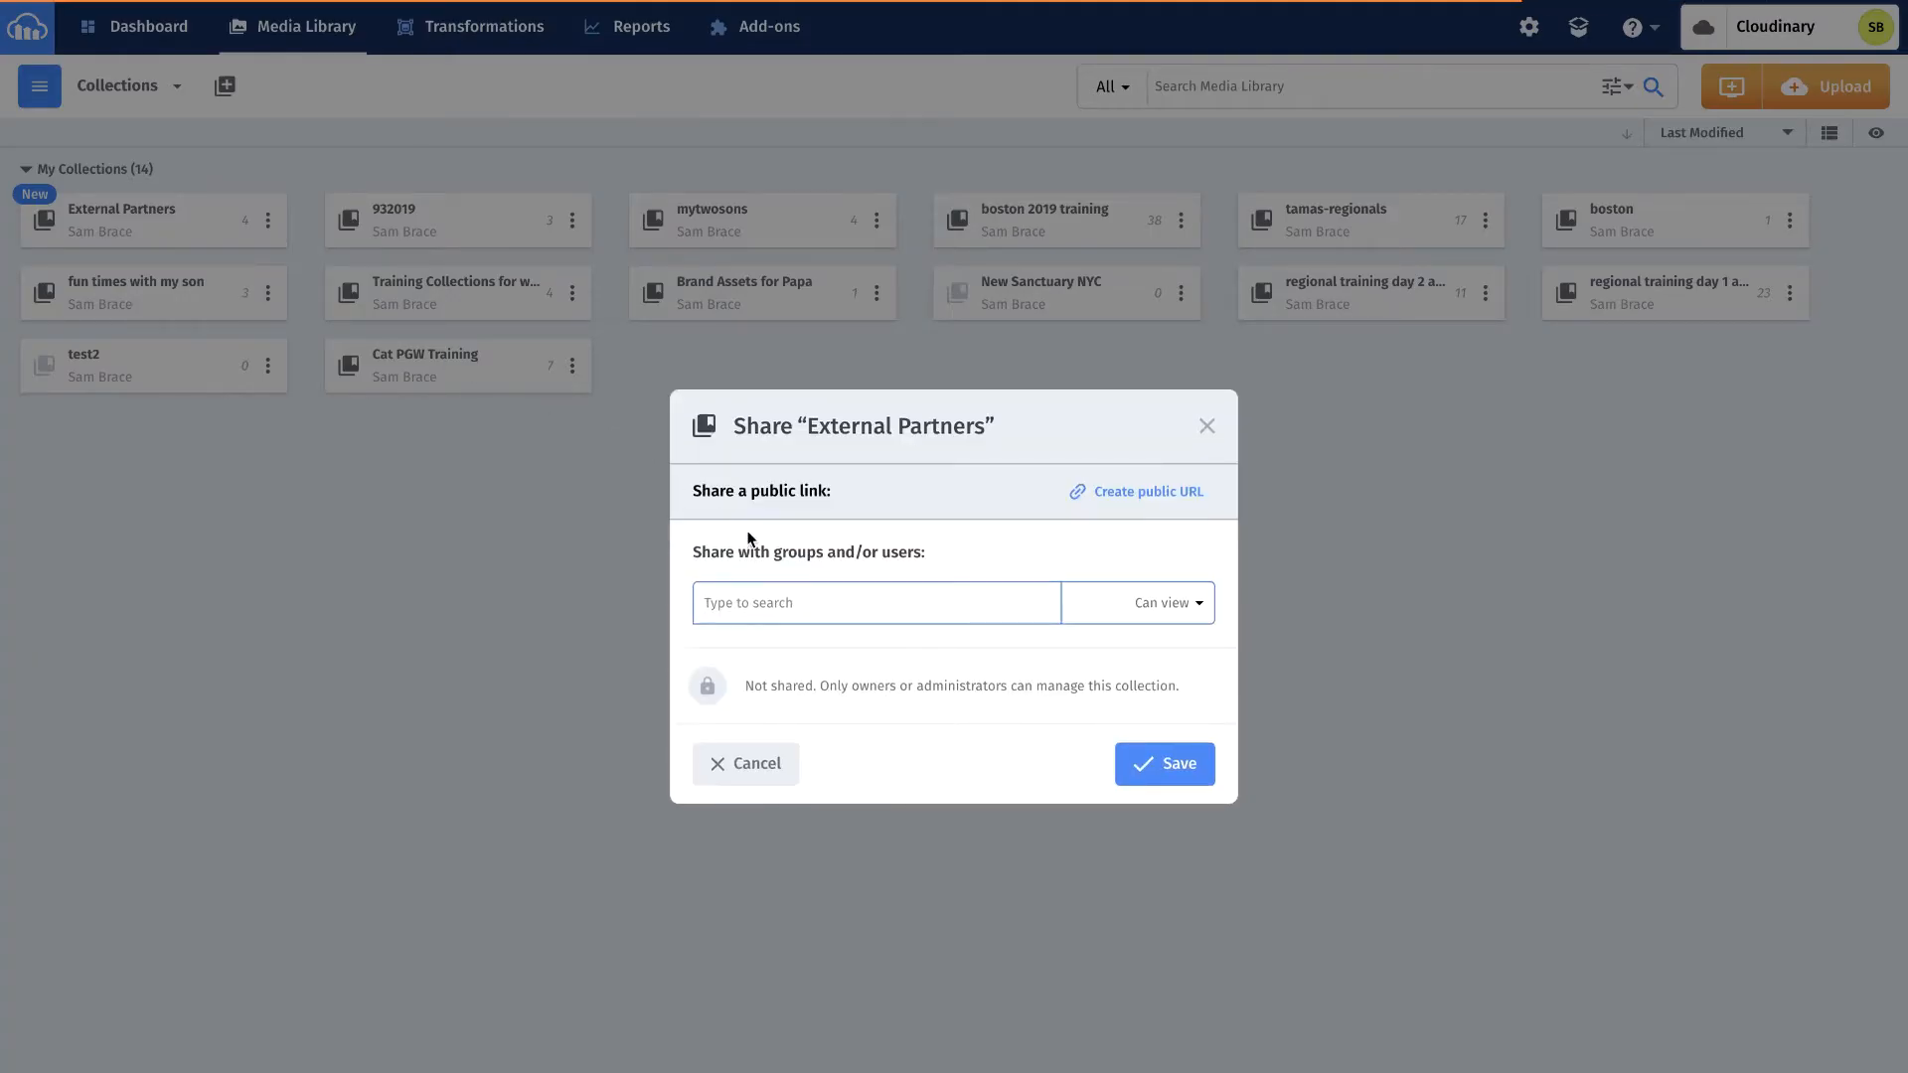
type("Extern")
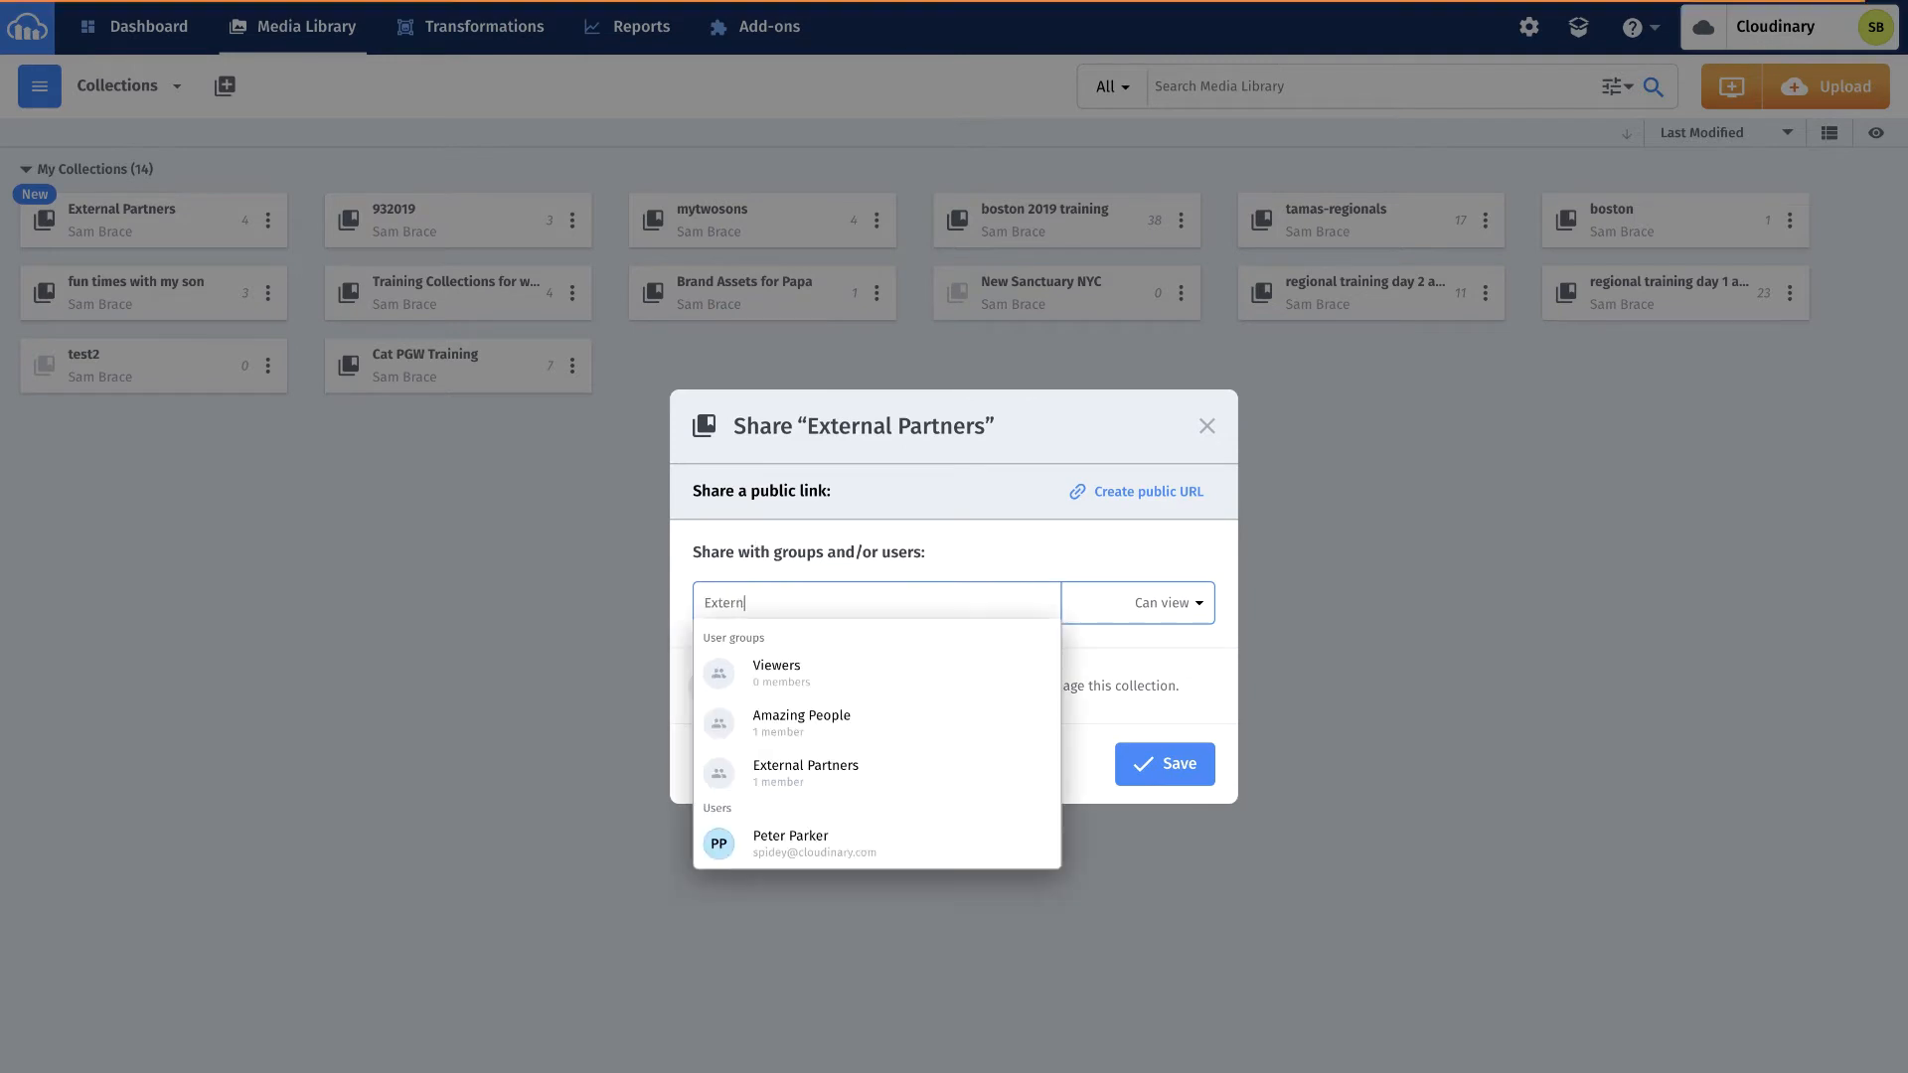
left_click(805, 671)
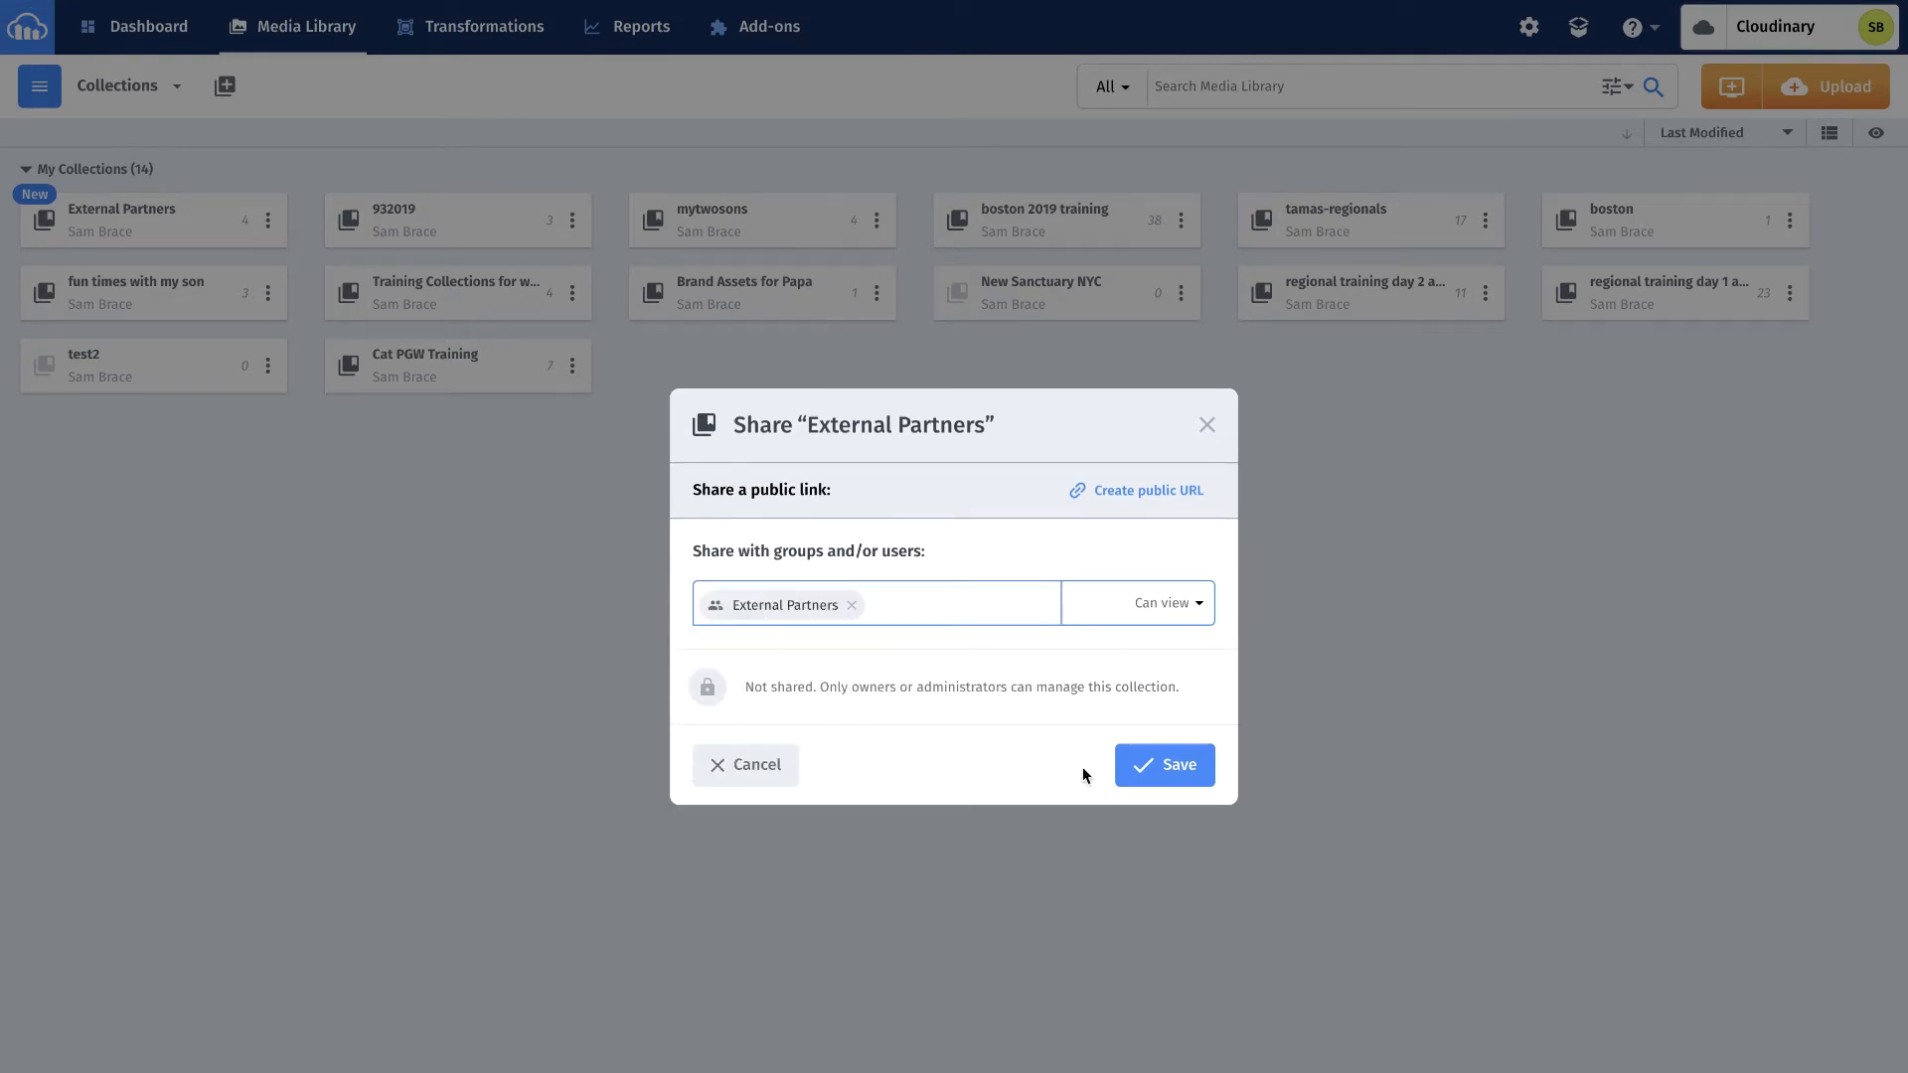
left_click(1164, 780)
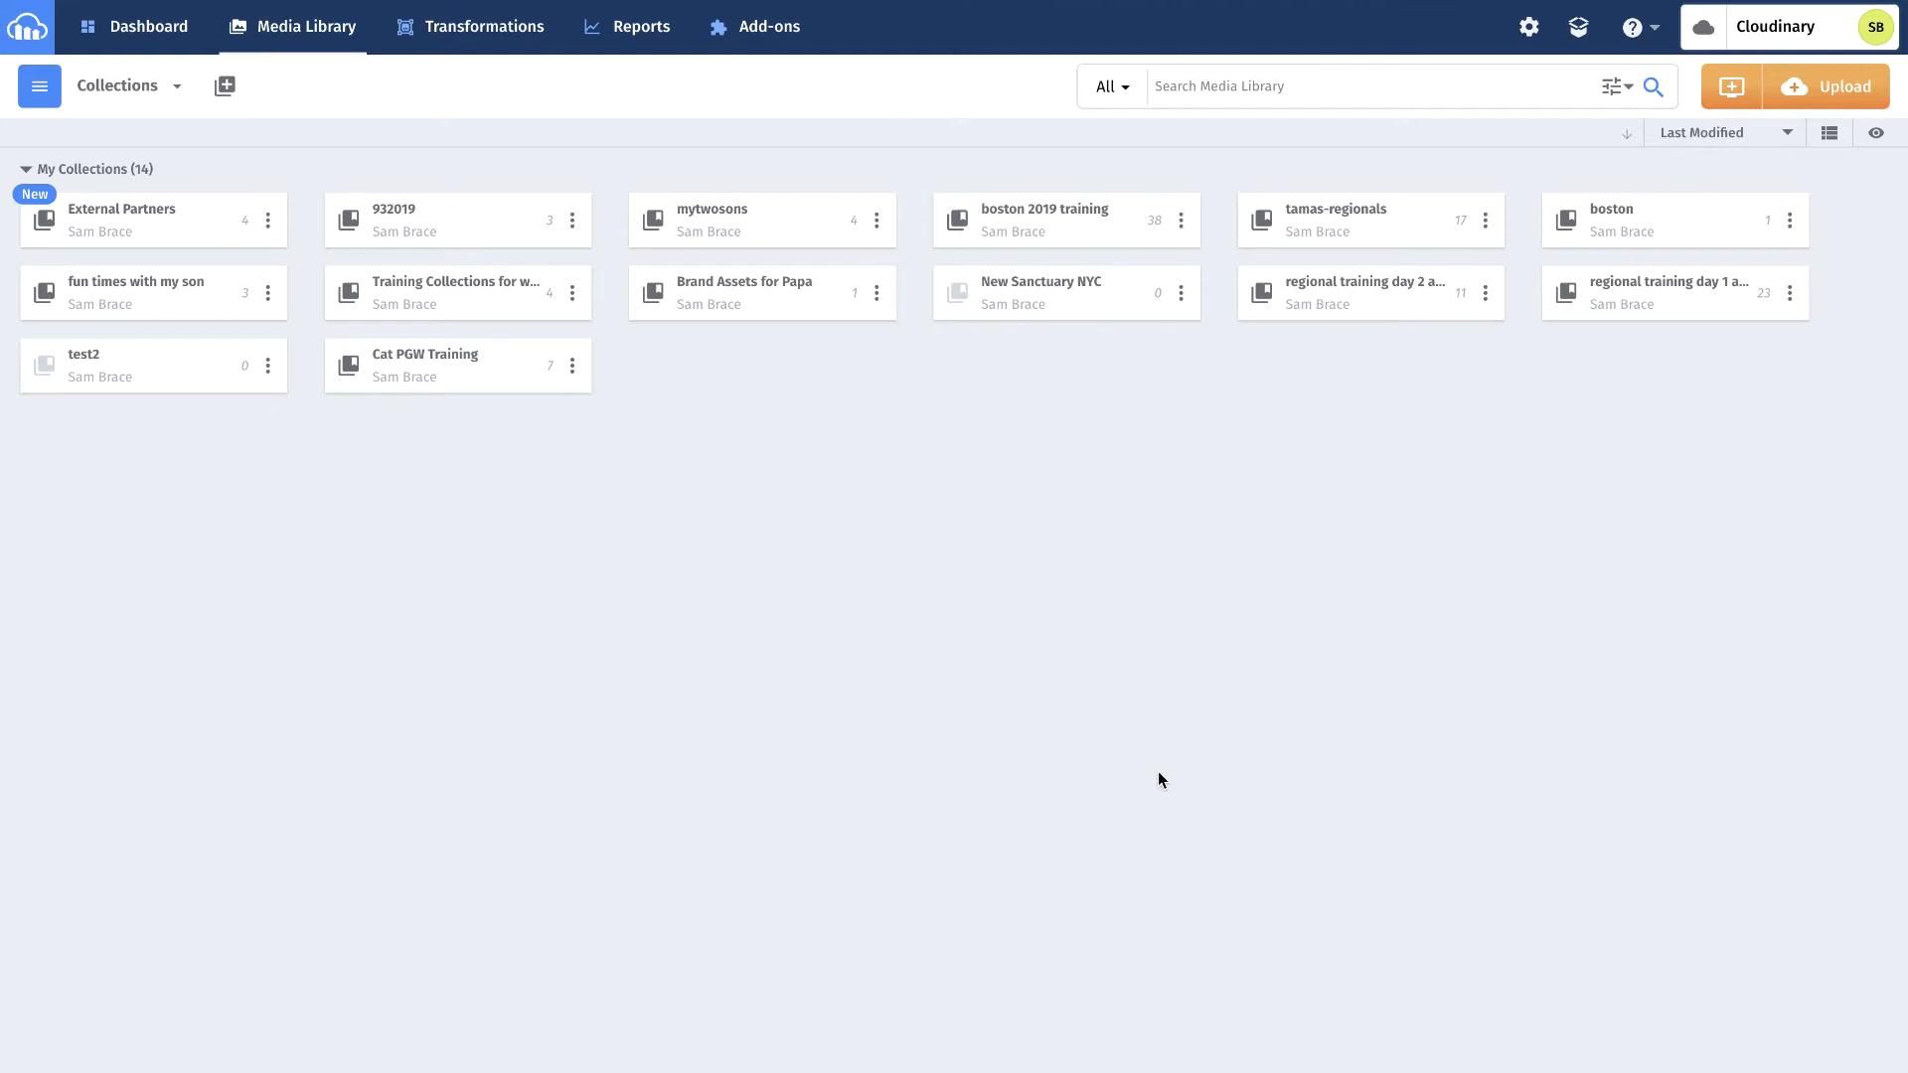
- Create a public URL for the External Partners collection and copy it
left_click(267, 221)
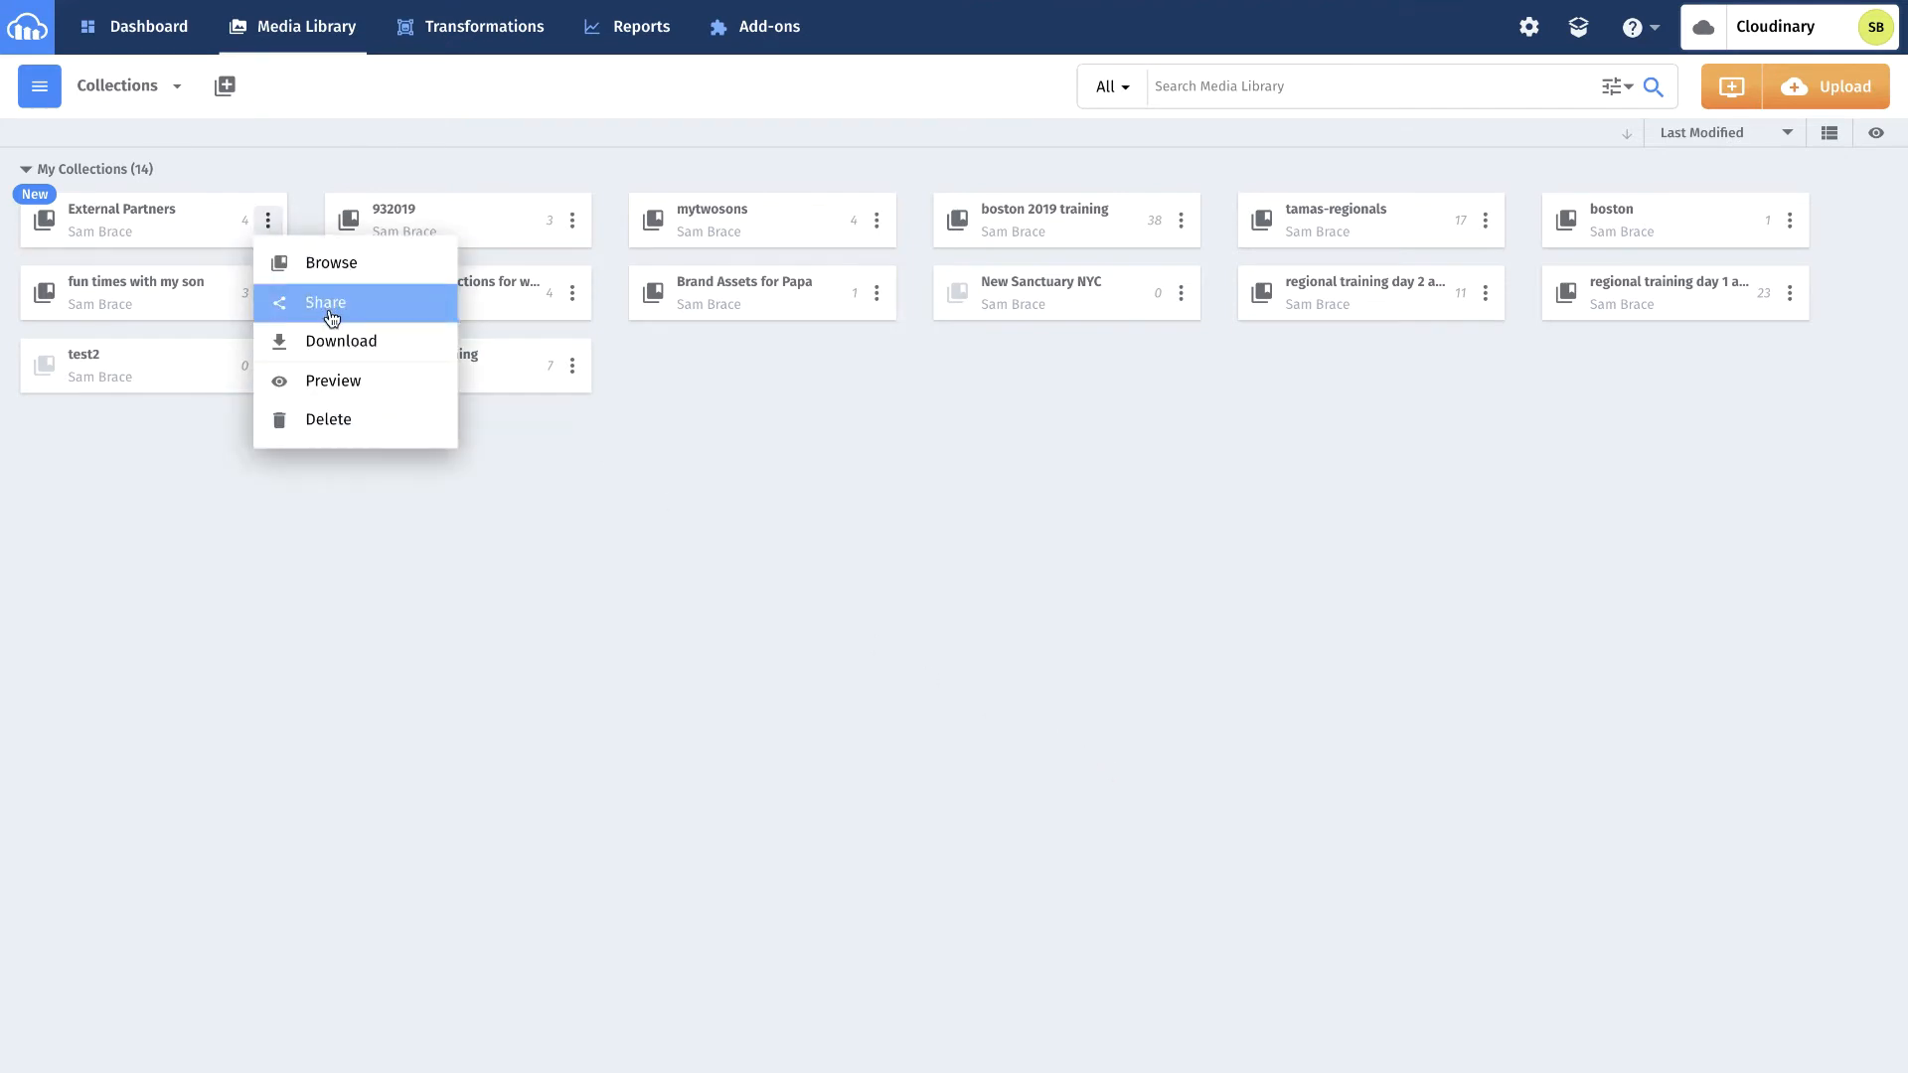
left_click(326, 302)
left_click(1140, 498)
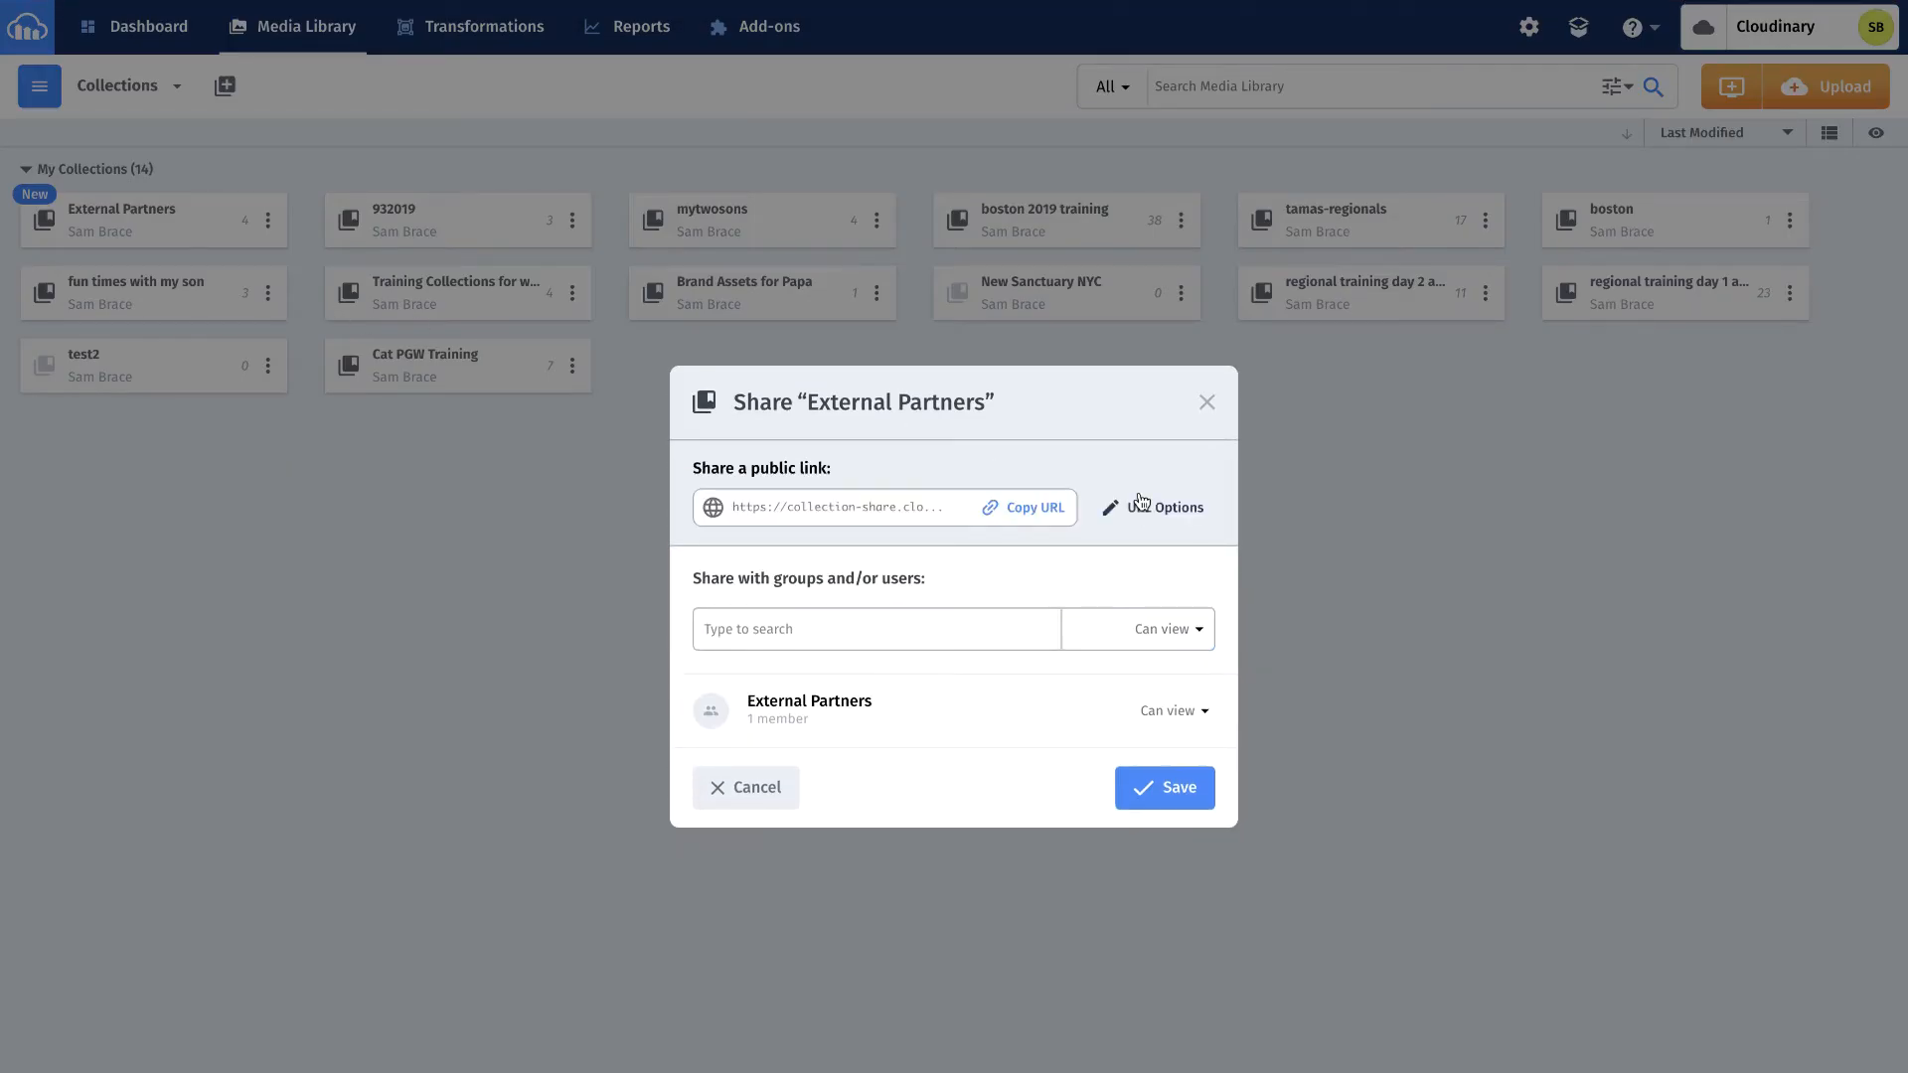
left_click(1040, 510)
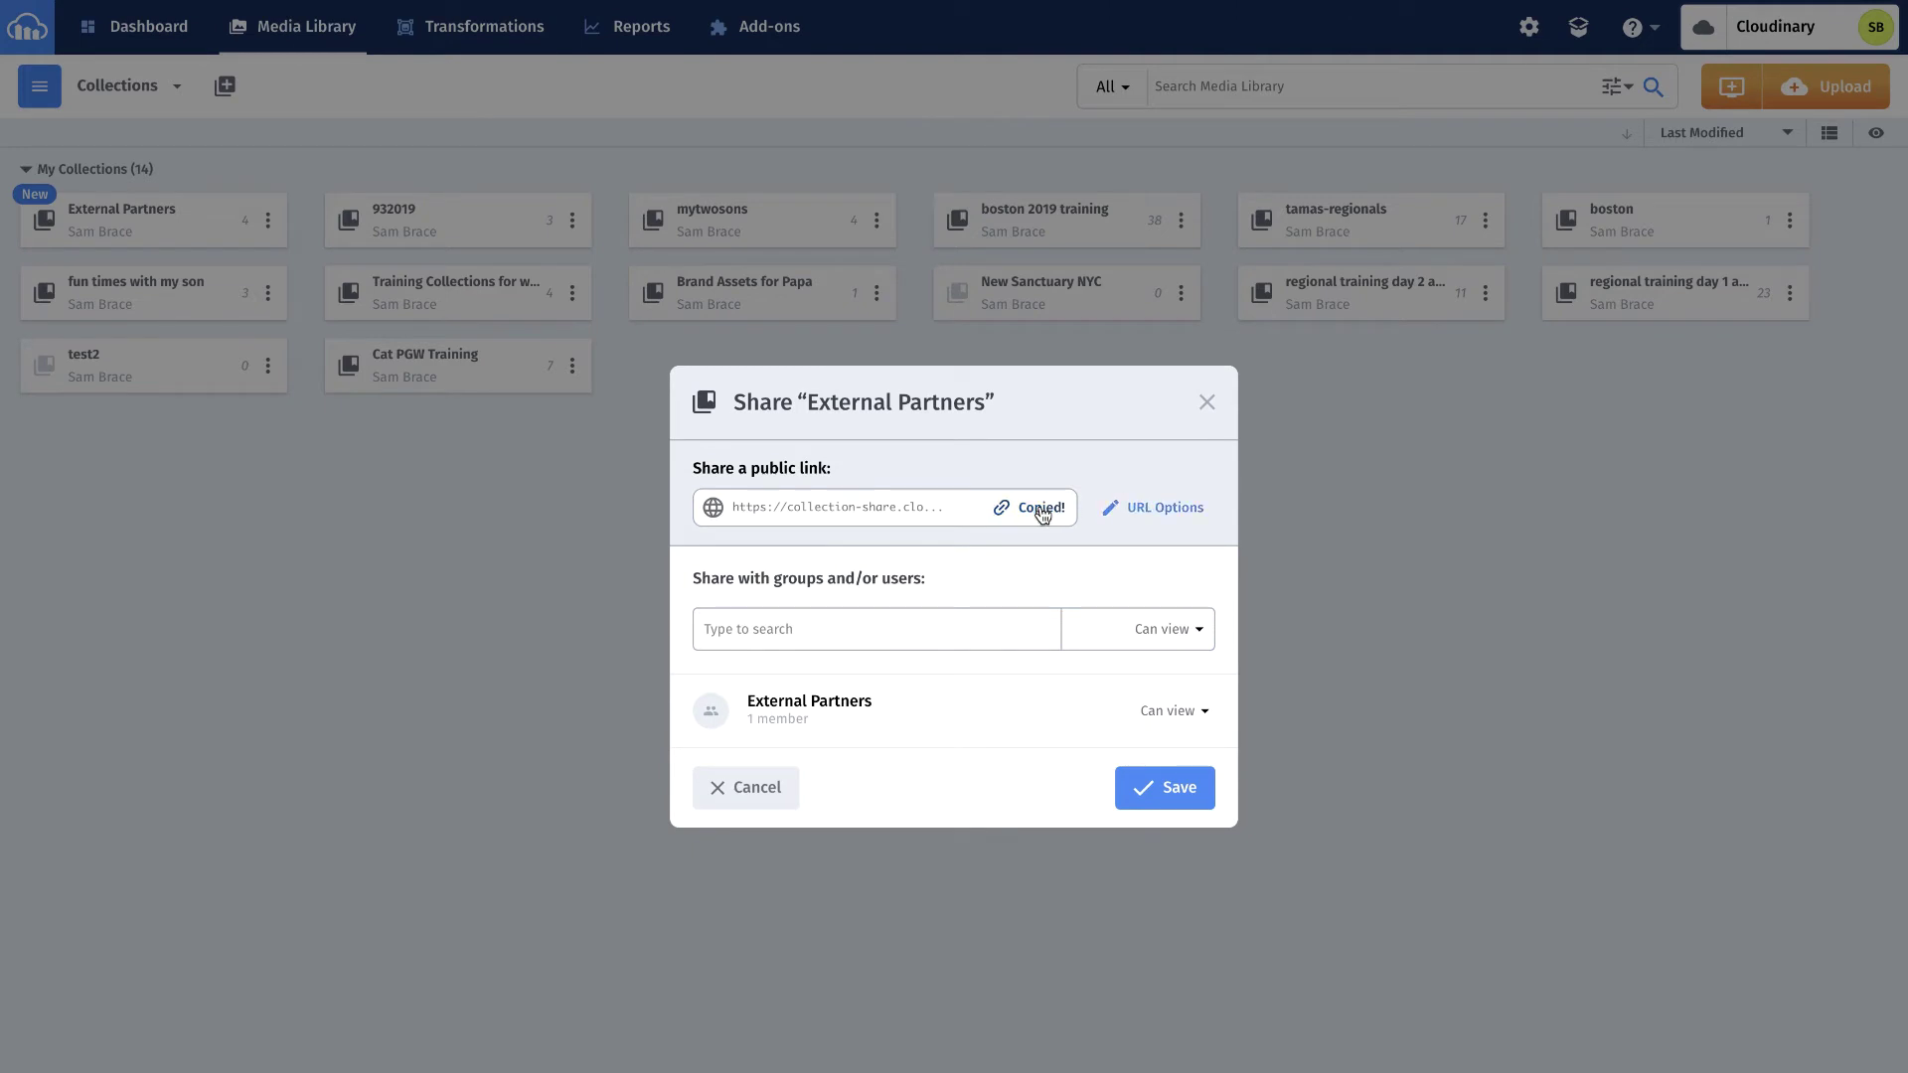
- Set the public link's expiration date to December 31, 2020 and confirm the options
left_click(1153, 511)
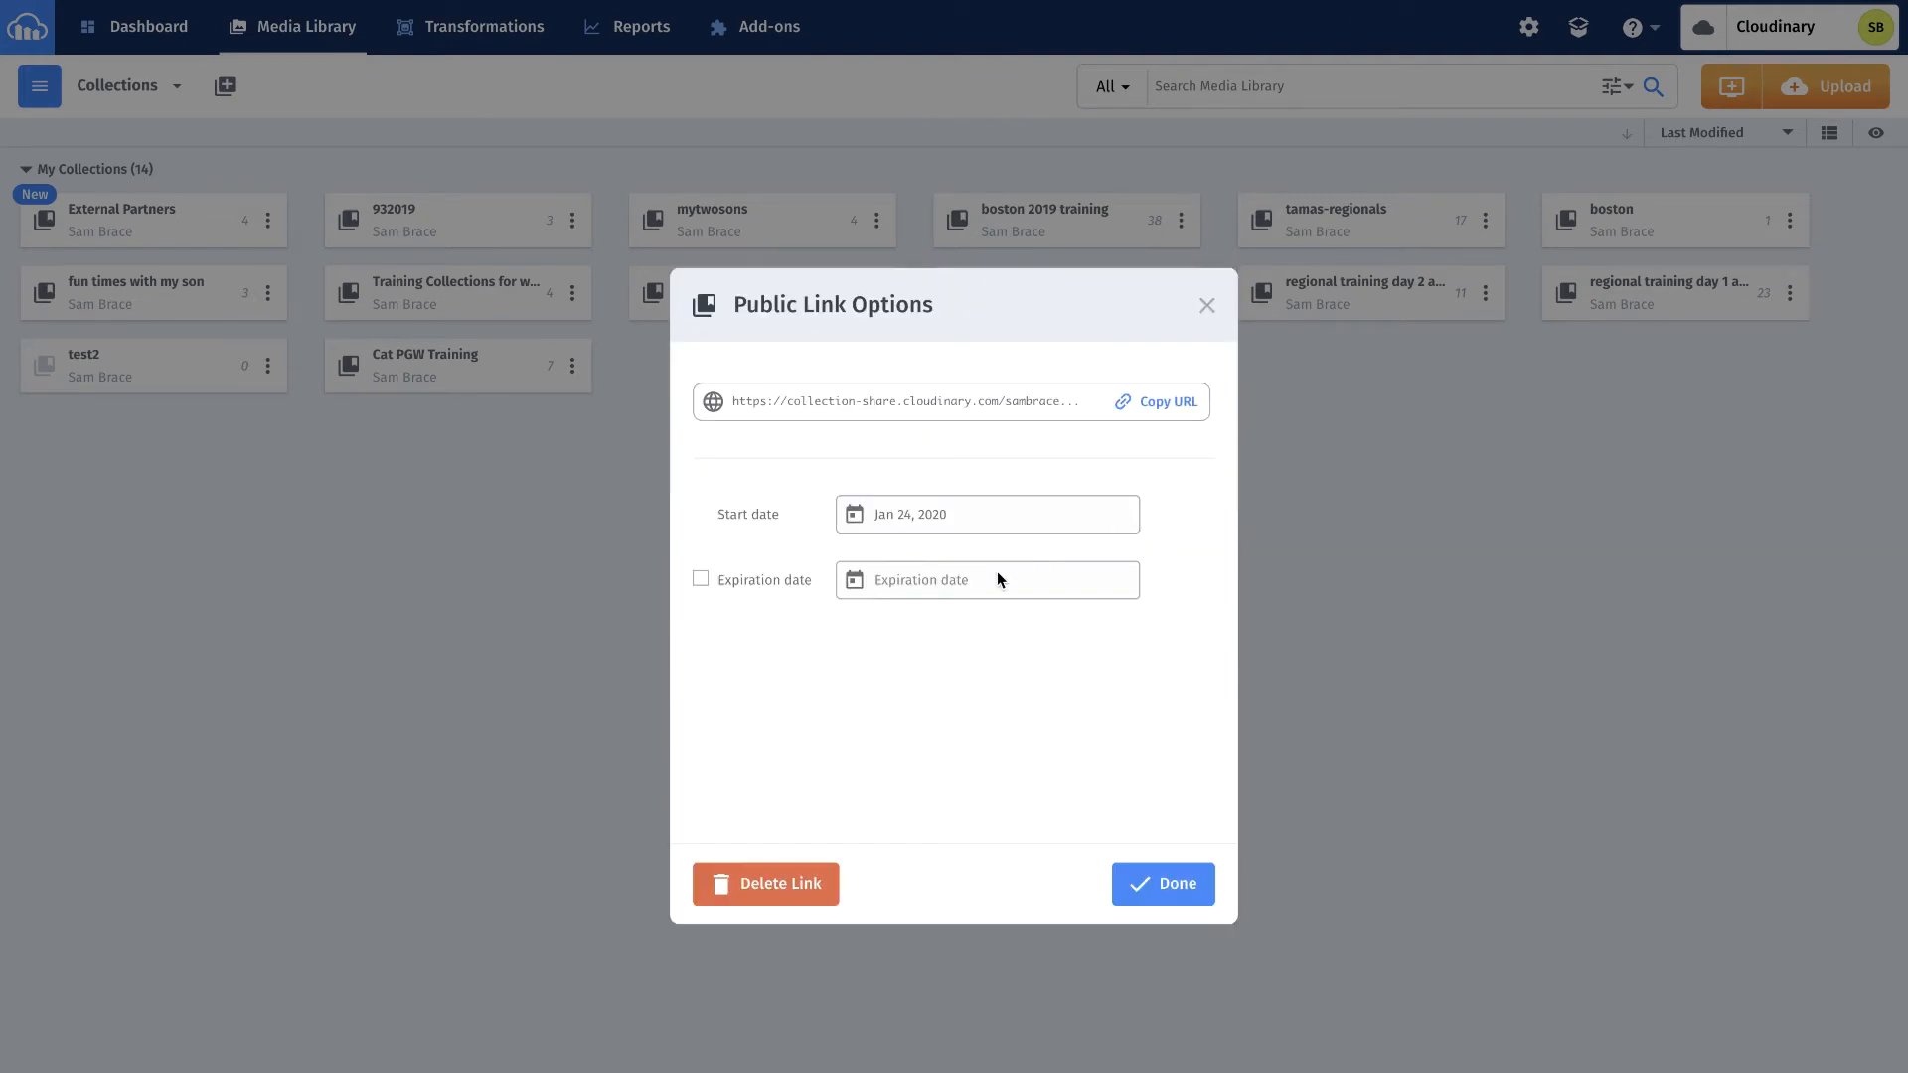
left_click(698, 580)
left_click(909, 583)
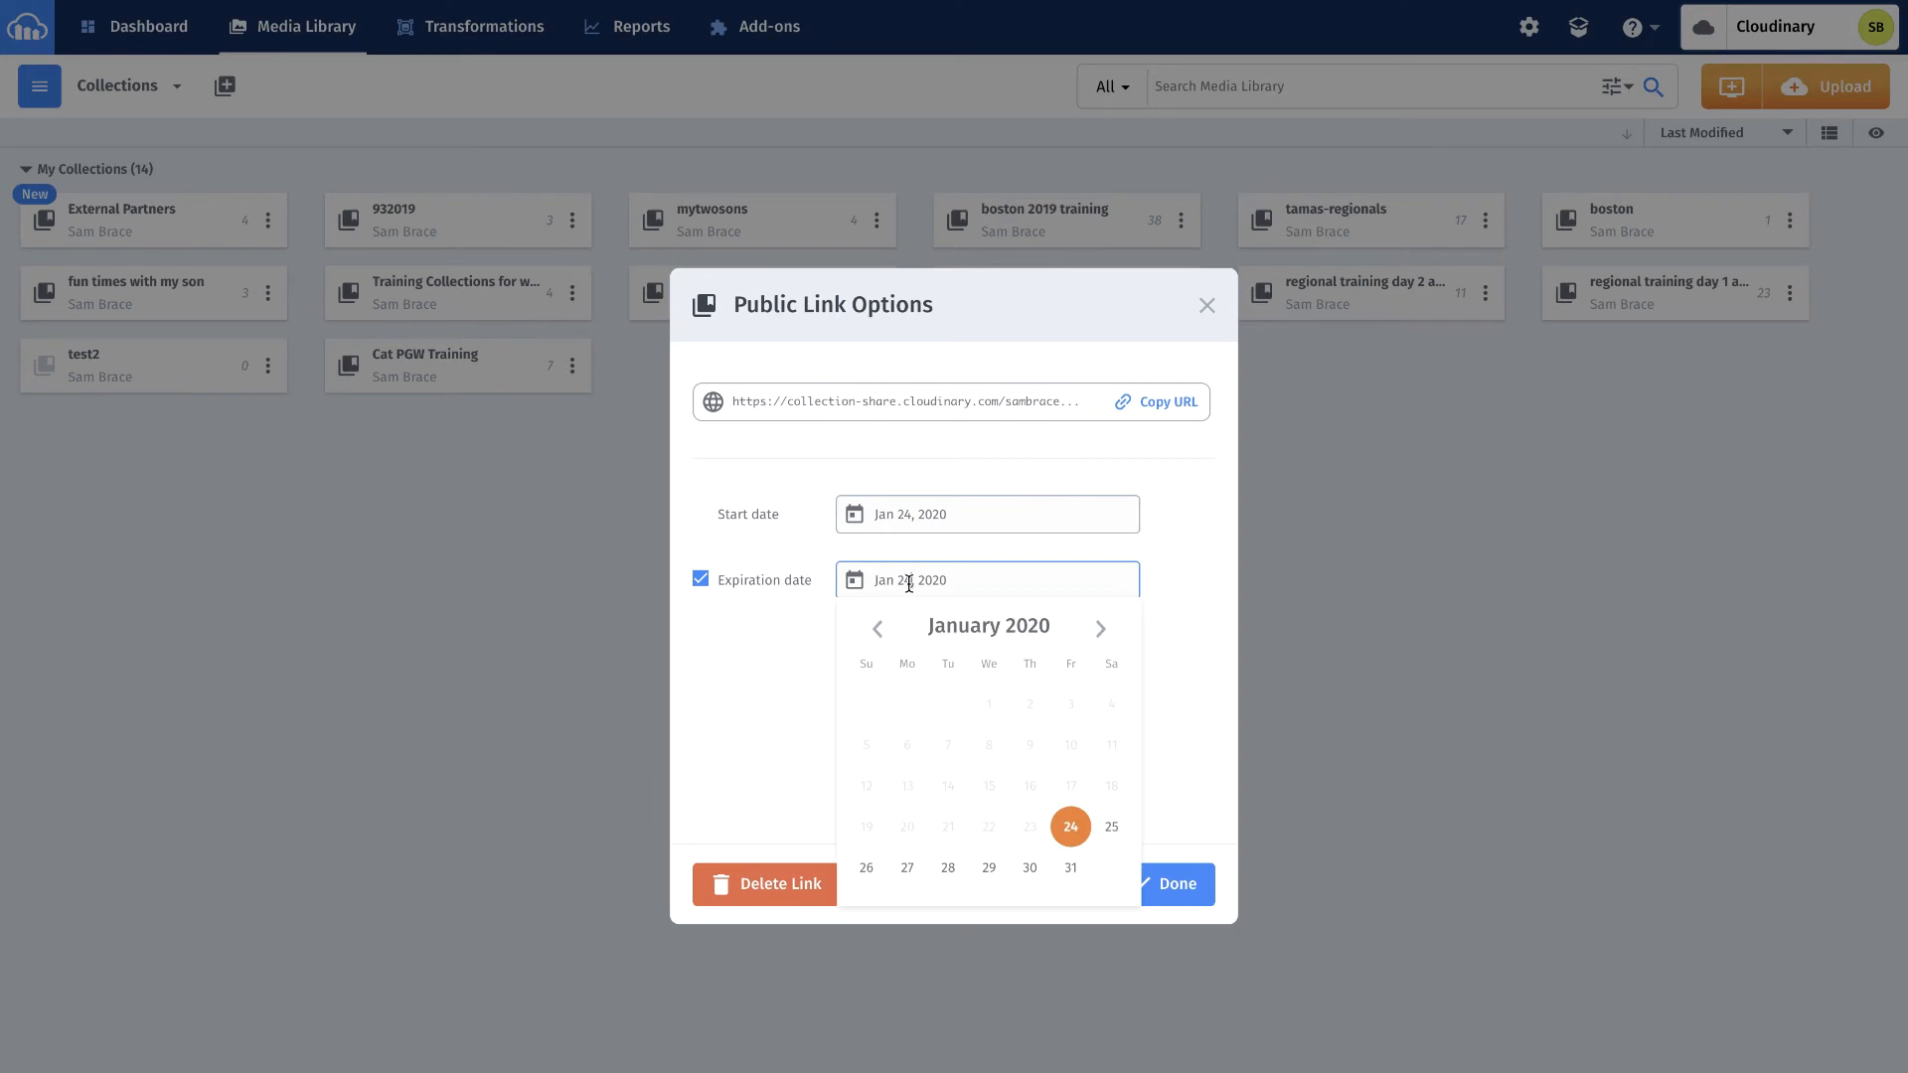
left_click(1104, 628)
left_click(1105, 628)
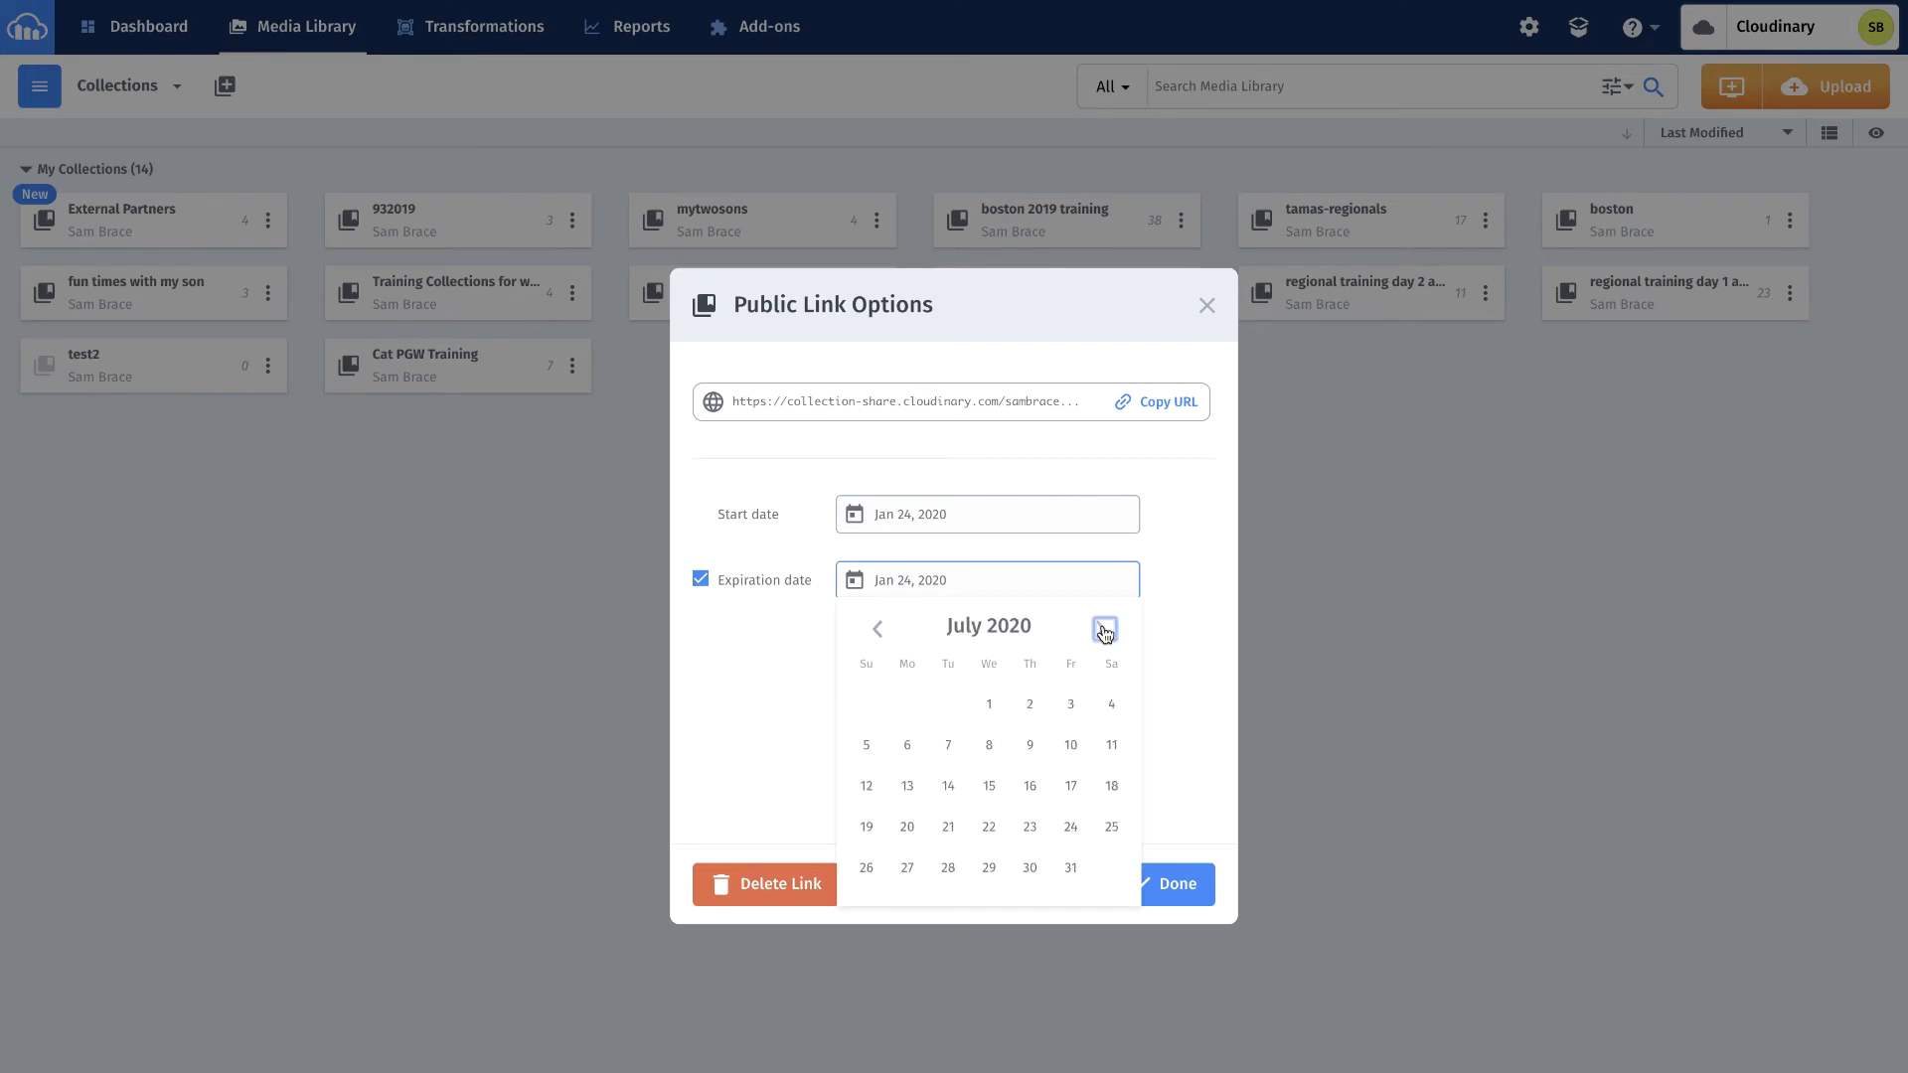
left_click(1103, 628)
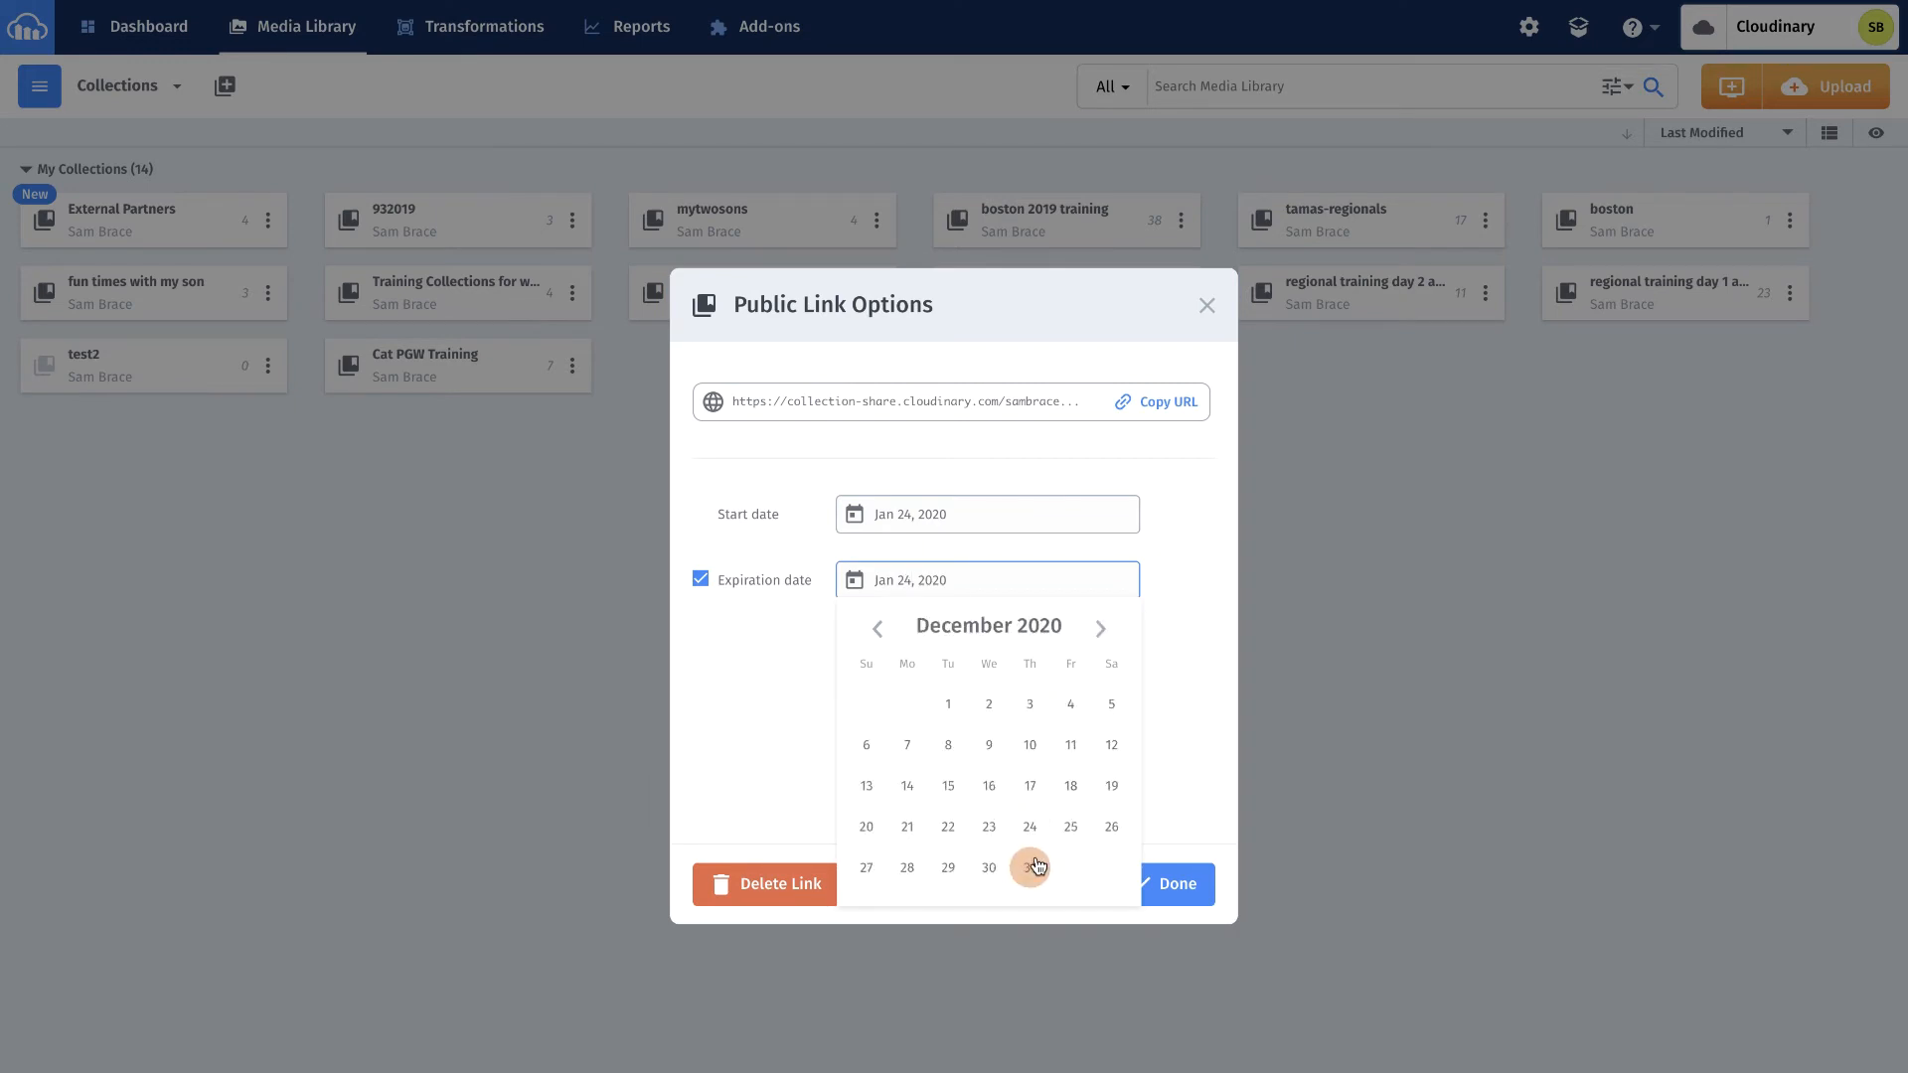
left_click(1030, 868)
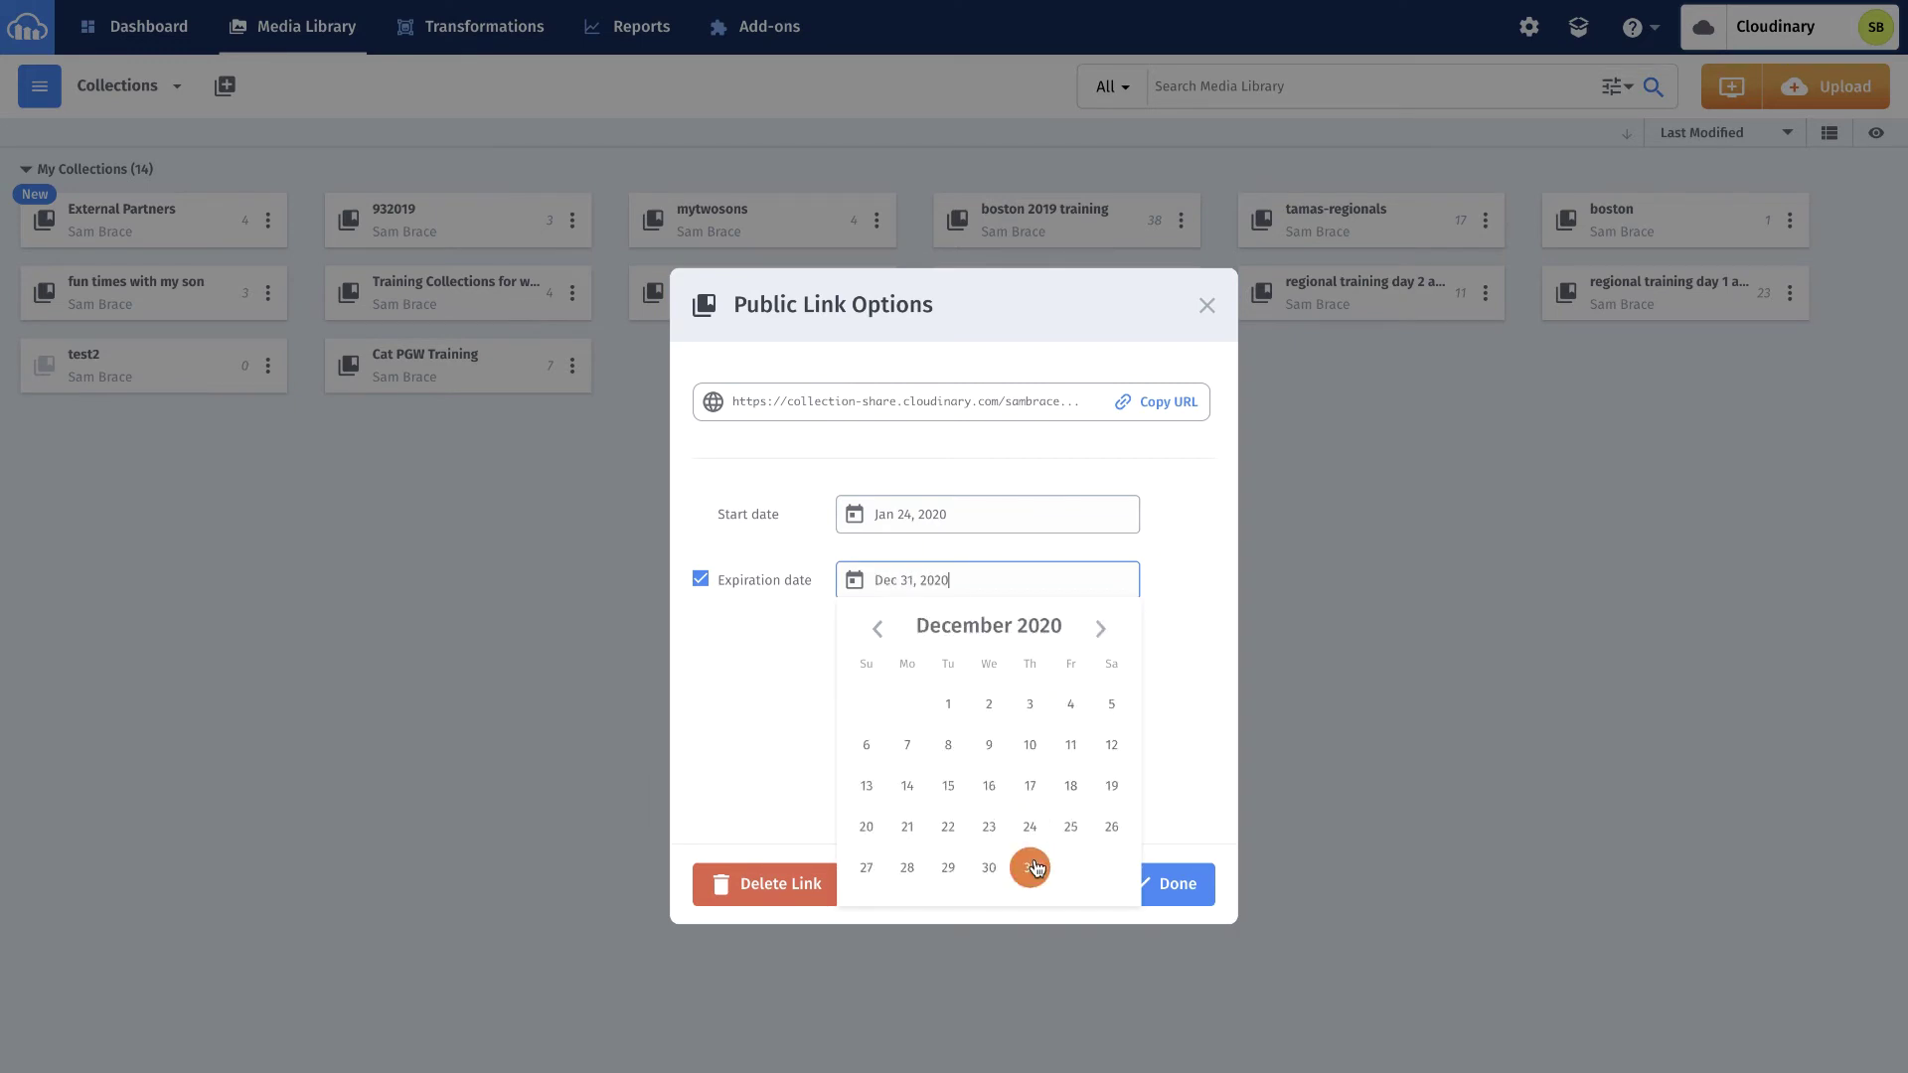
left_click(1157, 882)
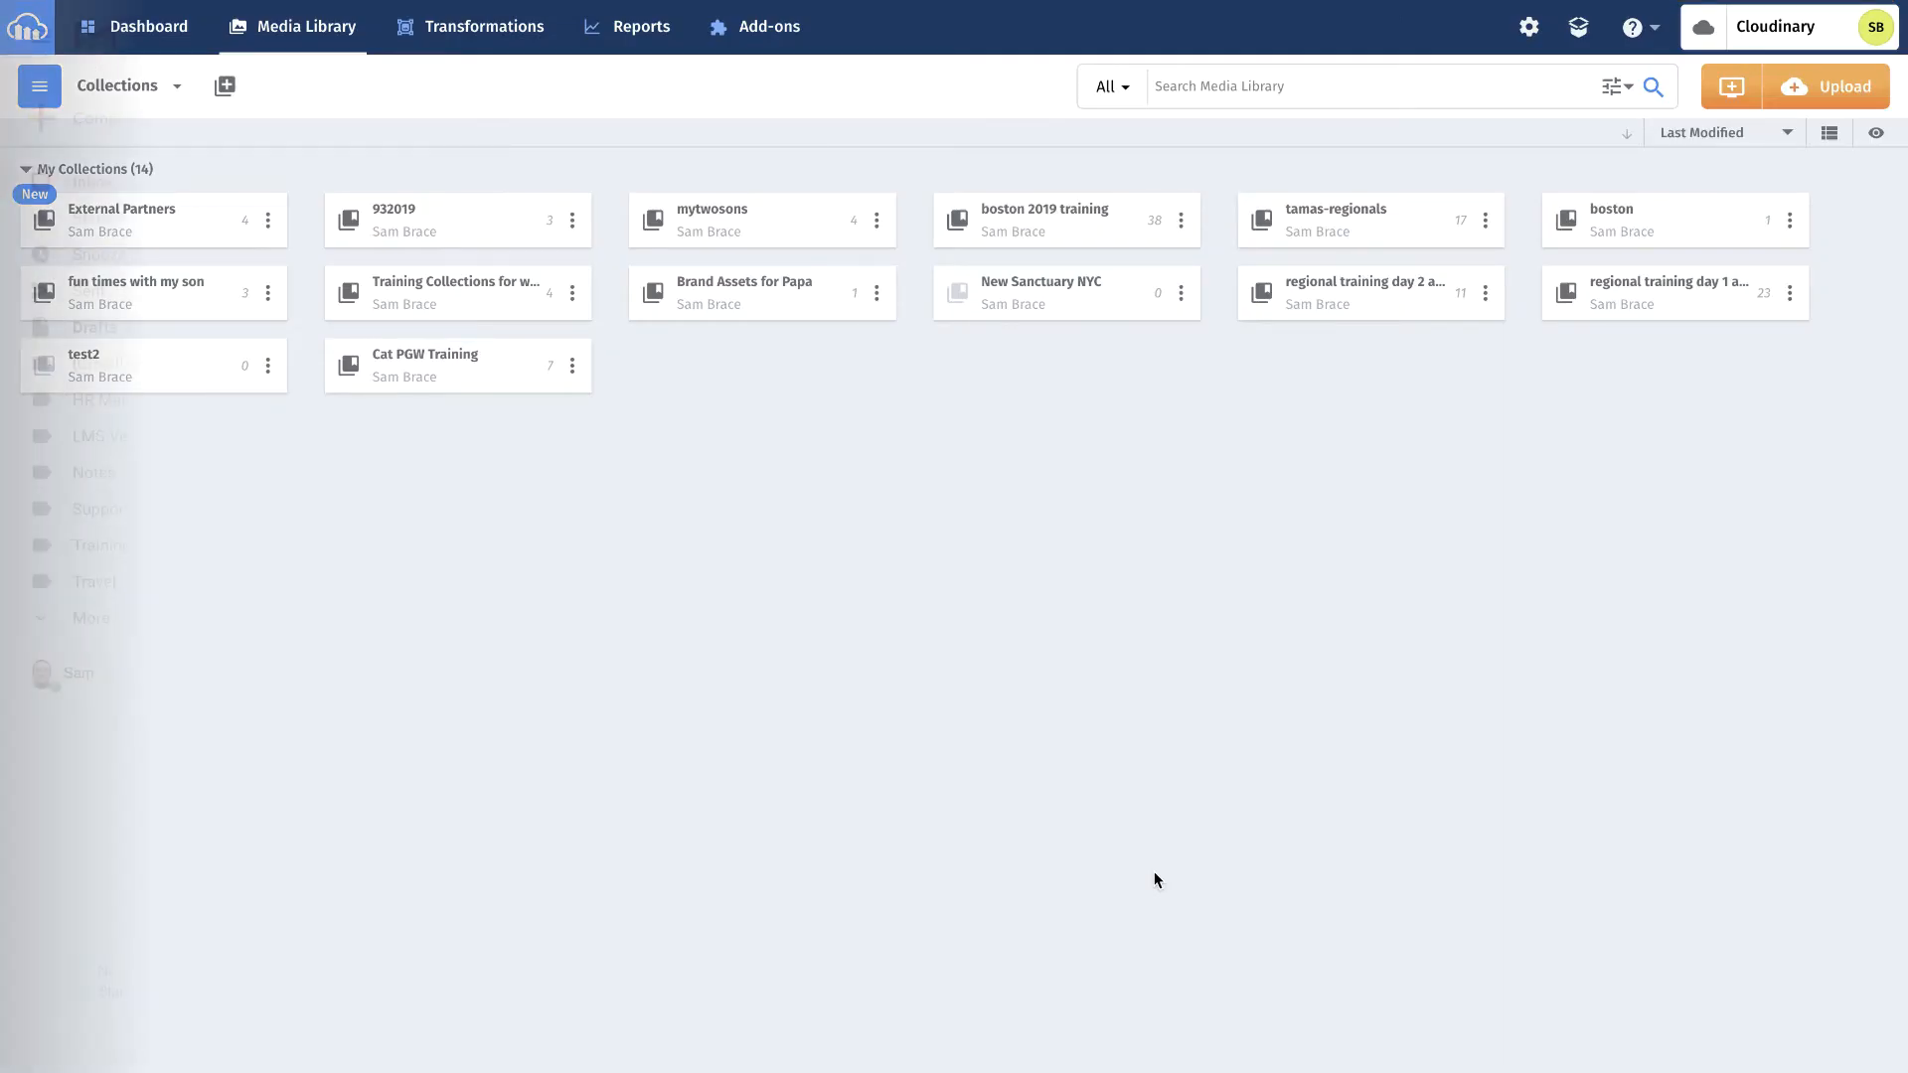